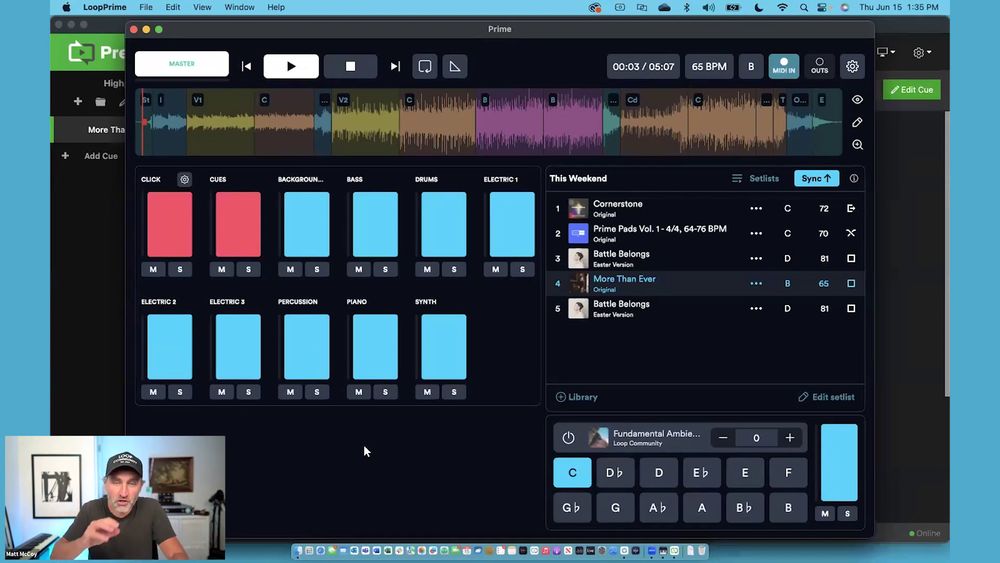
# - Switch to Audio MIDI Setup and show the MIDI Studio window
pyautogui.press('super+space')
pyautogui.write('audio')
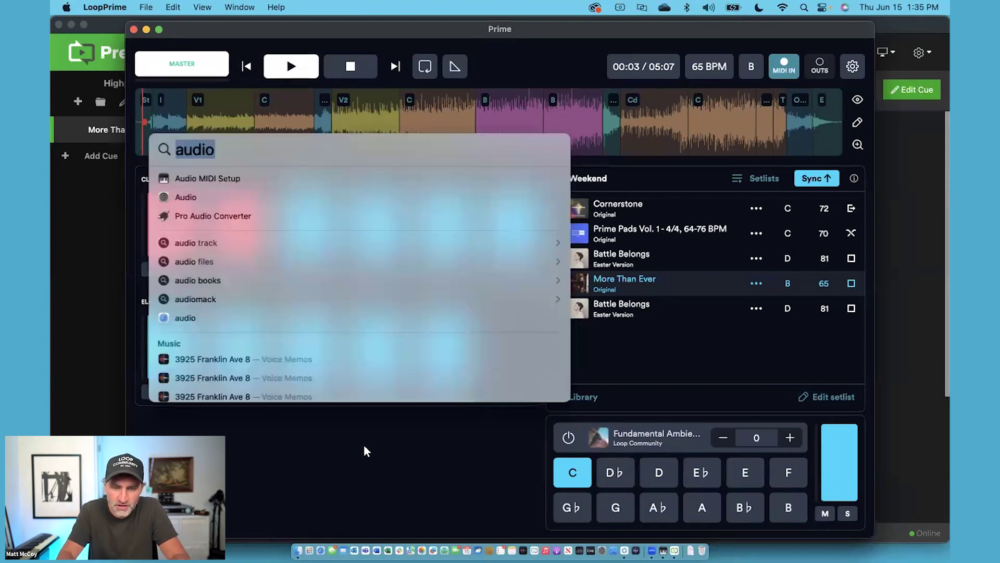
pyautogui.press('Return')
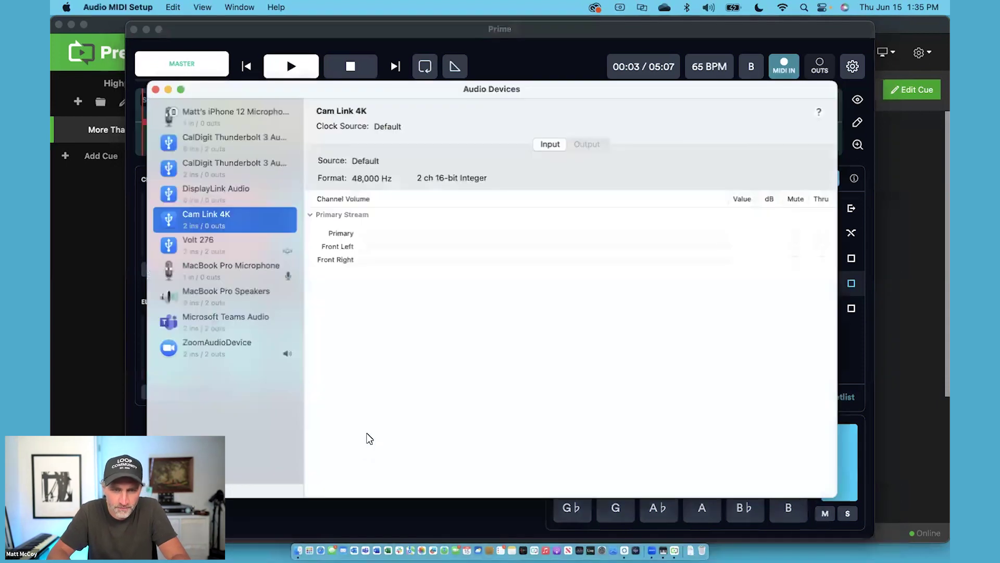
pyautogui.click(238, 6)
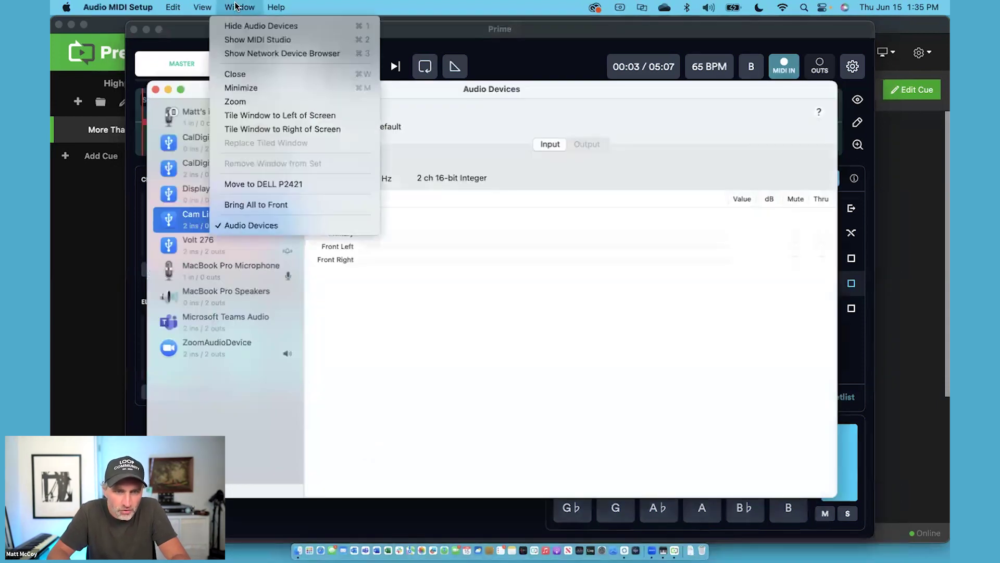
pyautogui.click(252, 40)
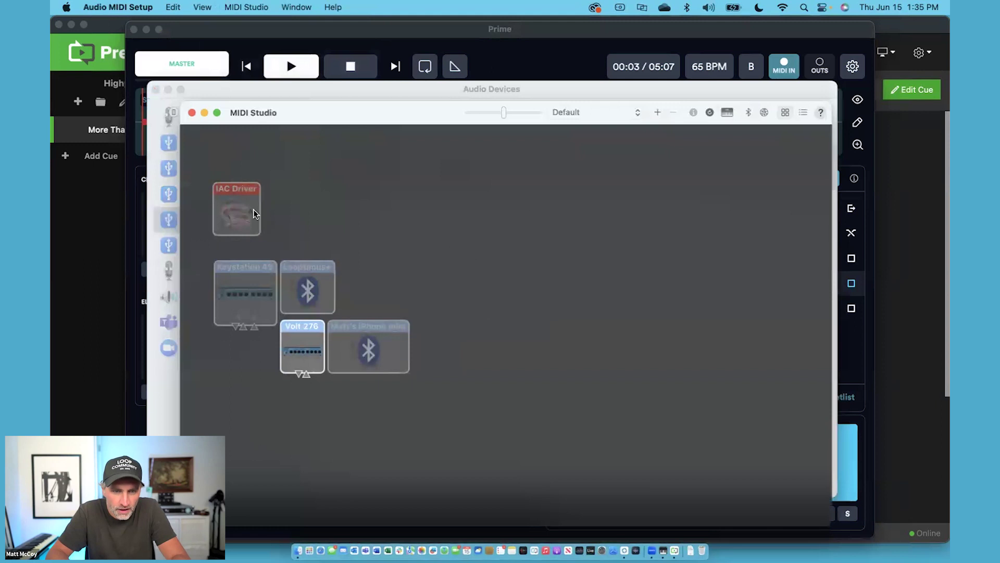
# - Set the IAC Driver device online in its properties and close them
pyautogui.doubleClick(235, 208)
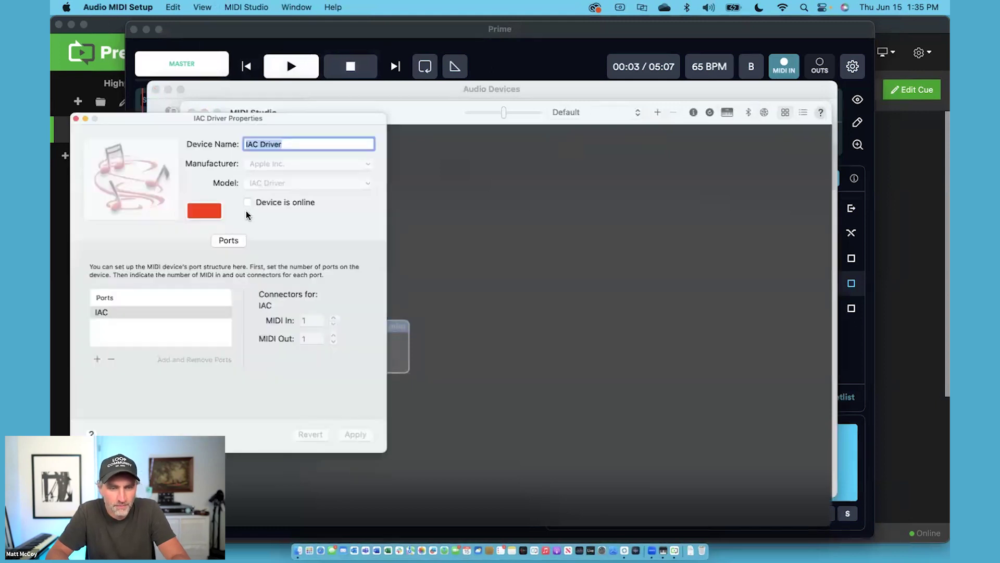
pyautogui.click(248, 202)
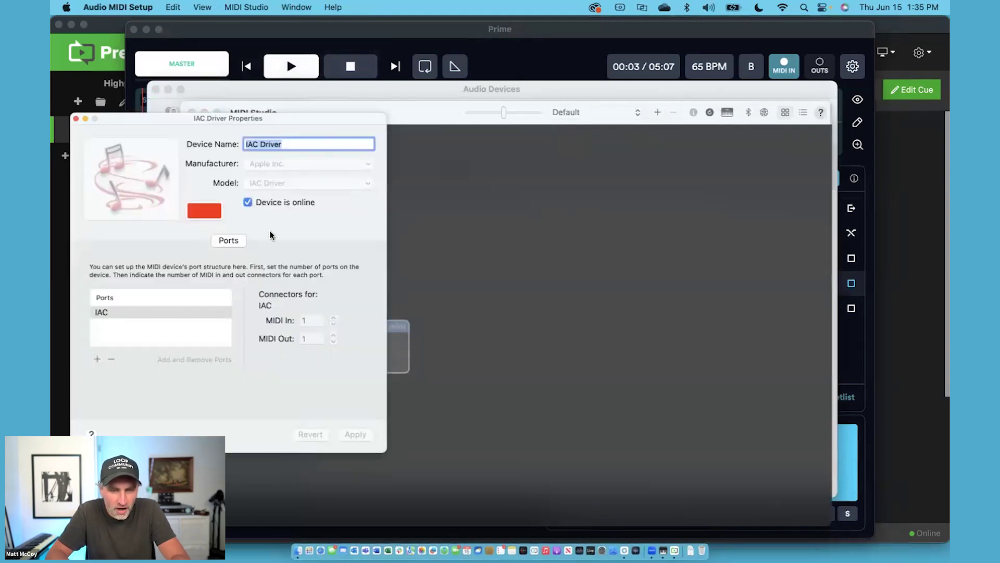
pyautogui.click(75, 118)
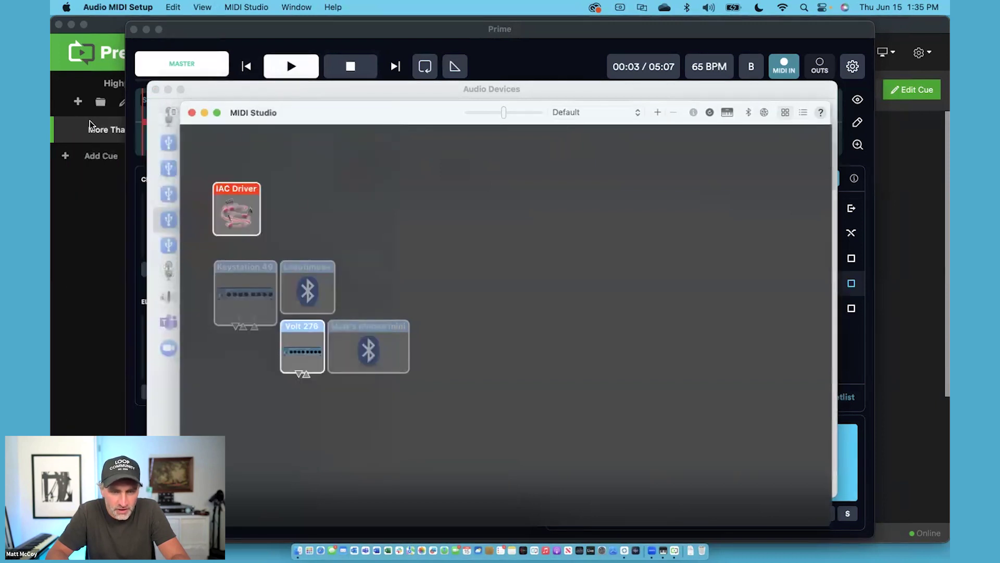
# - Switch to Prime and set the Lyrics MIDI bus port to IAC Driver IAC in the settings
pyautogui.click(286, 30)
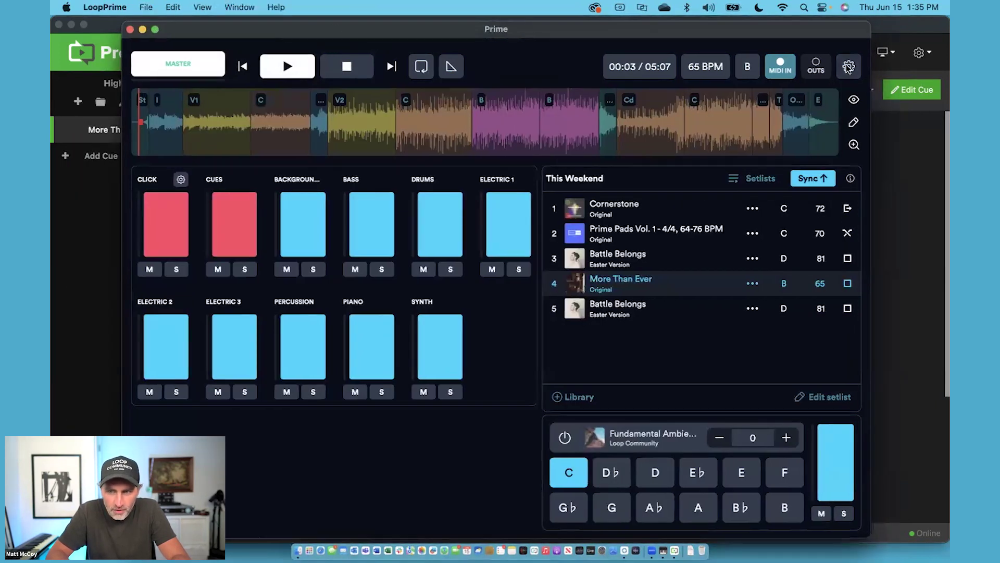
pyautogui.click(847, 66)
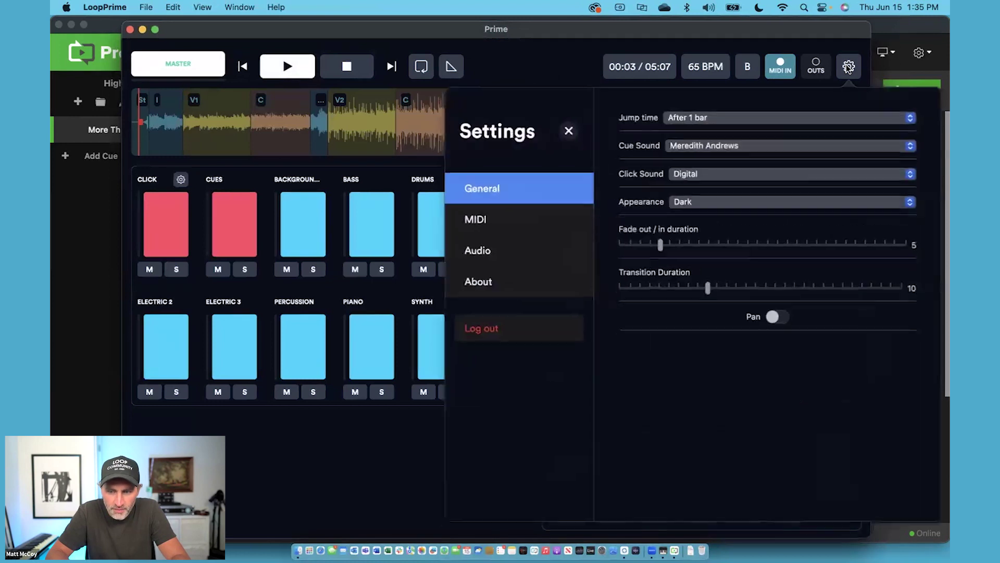
pyautogui.click(501, 219)
pyautogui.scroll(-2, 617, 301)
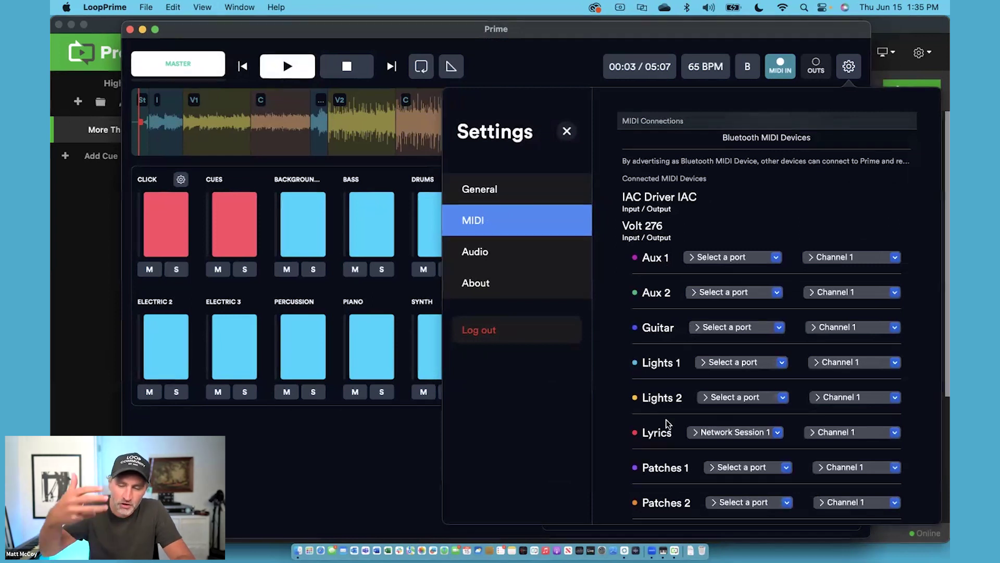
pyautogui.click(733, 430)
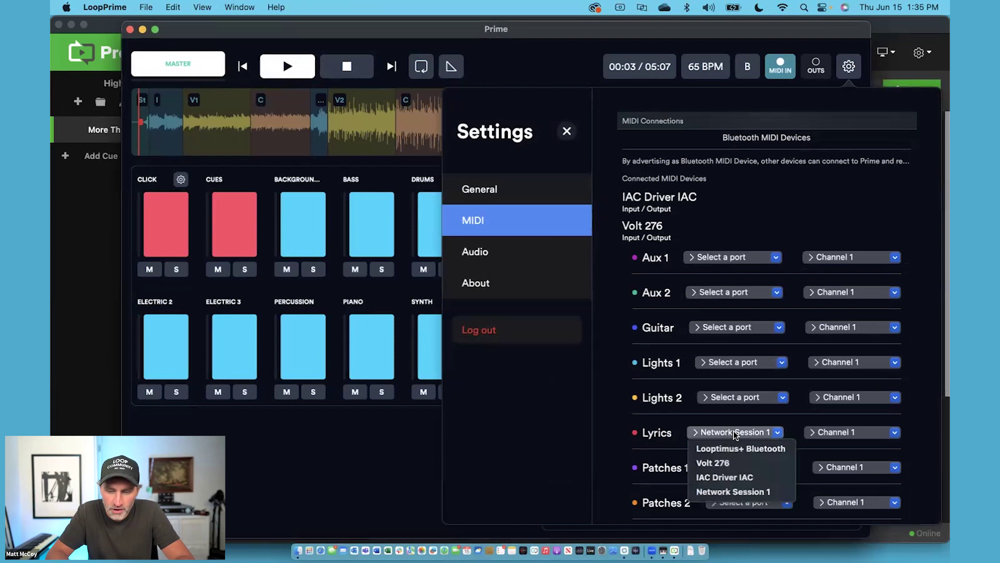
pyautogui.click(733, 477)
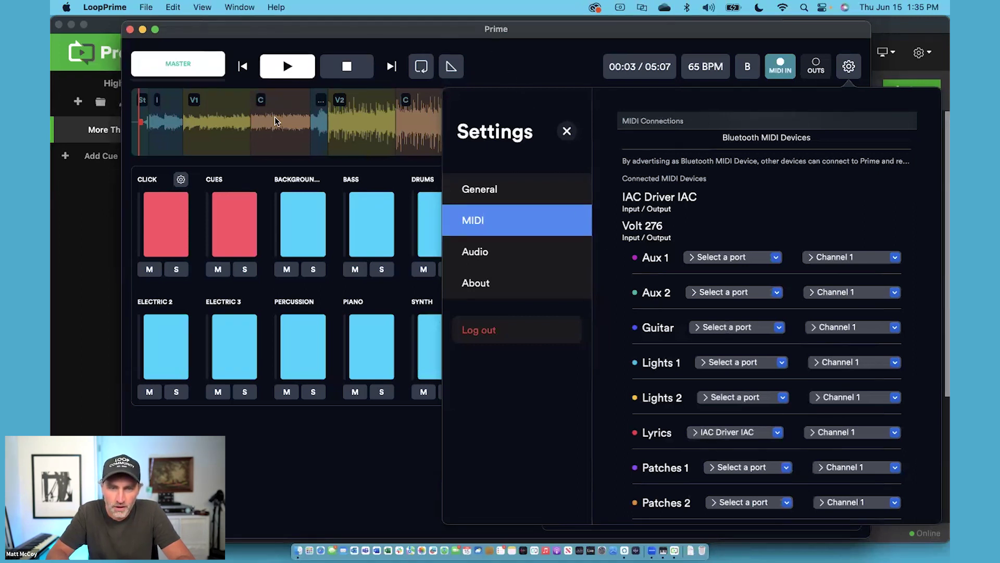
pyautogui.click(324, 467)
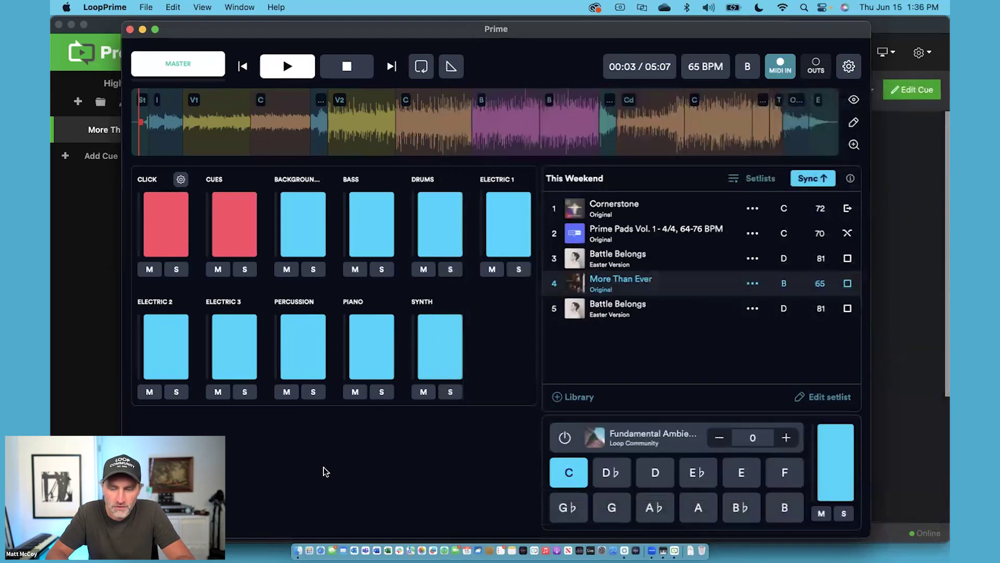
# - Switch to Presenter, connect it to the IAC Driver IAC MIDI network and save the MIDI settings
pyautogui.click(92, 326)
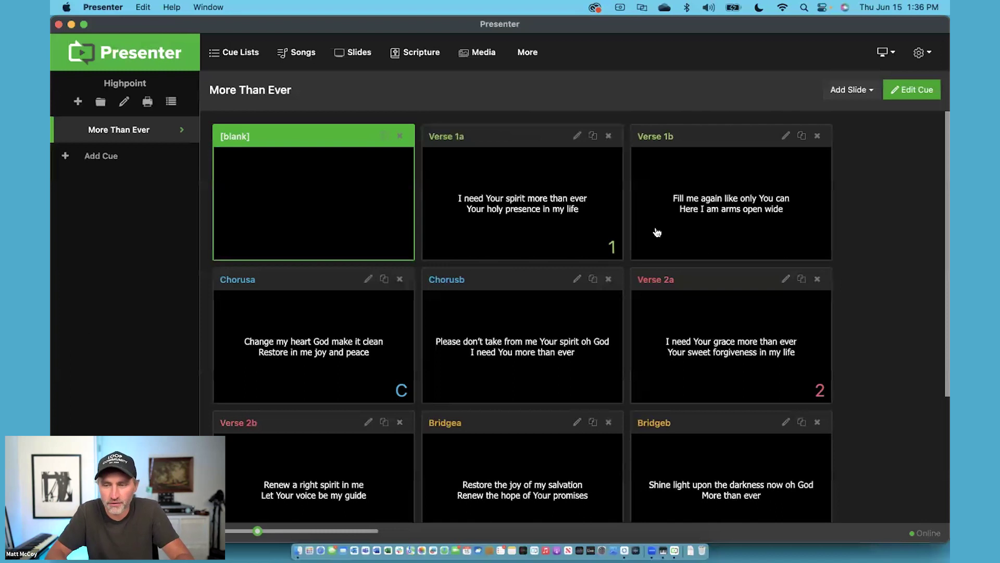
pyautogui.click(920, 58)
pyautogui.click(879, 139)
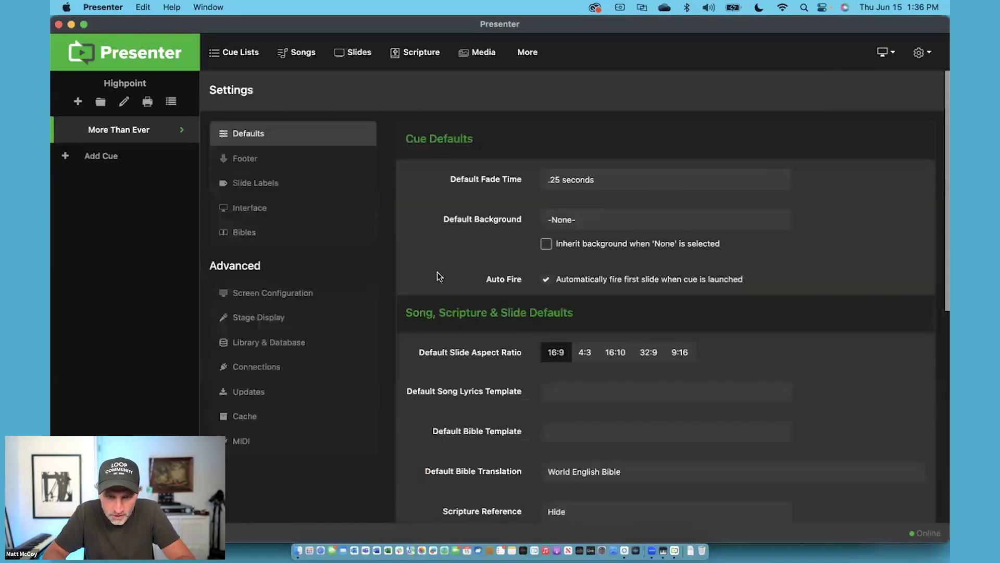
pyautogui.click(239, 441)
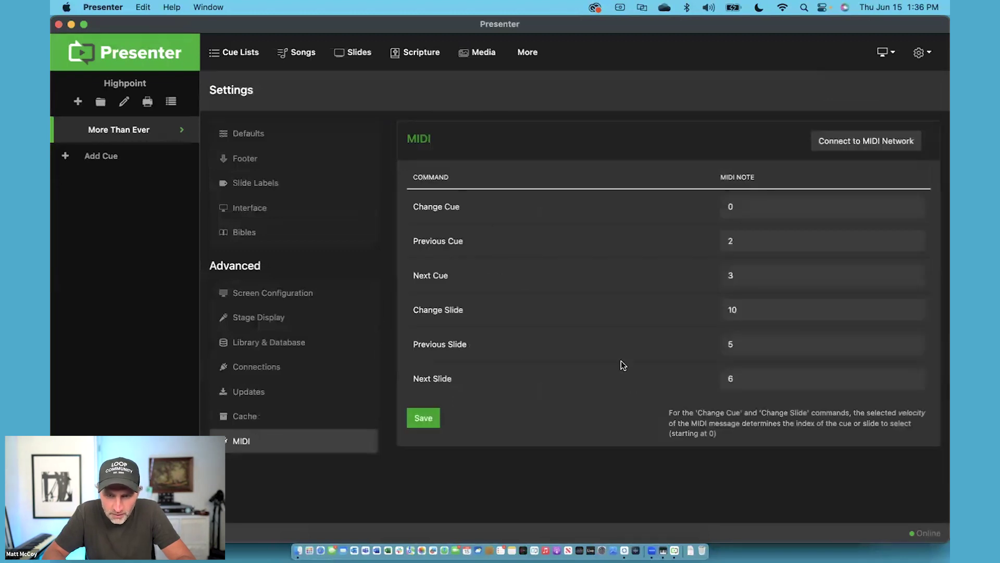
pyautogui.click(865, 143)
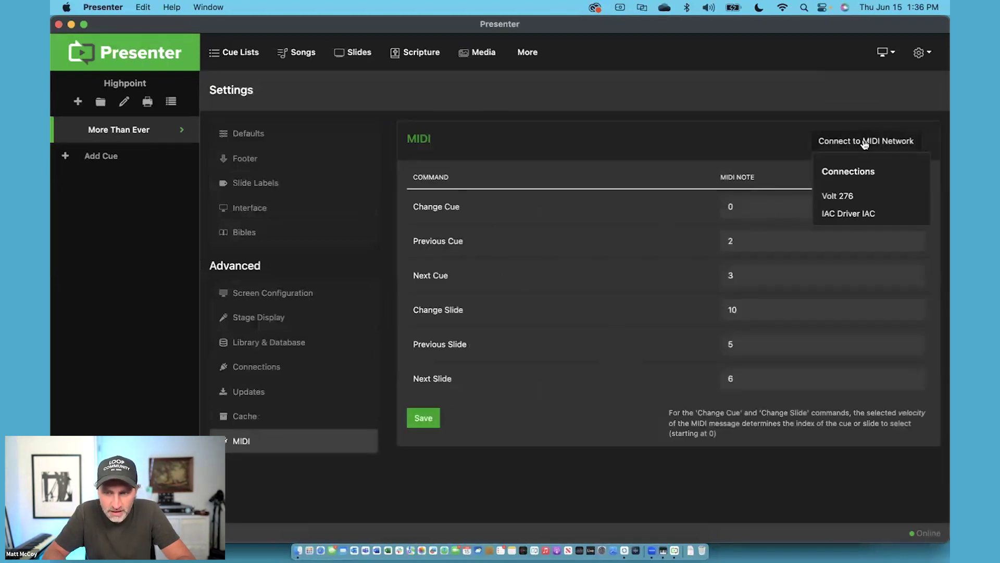
pyautogui.click(858, 212)
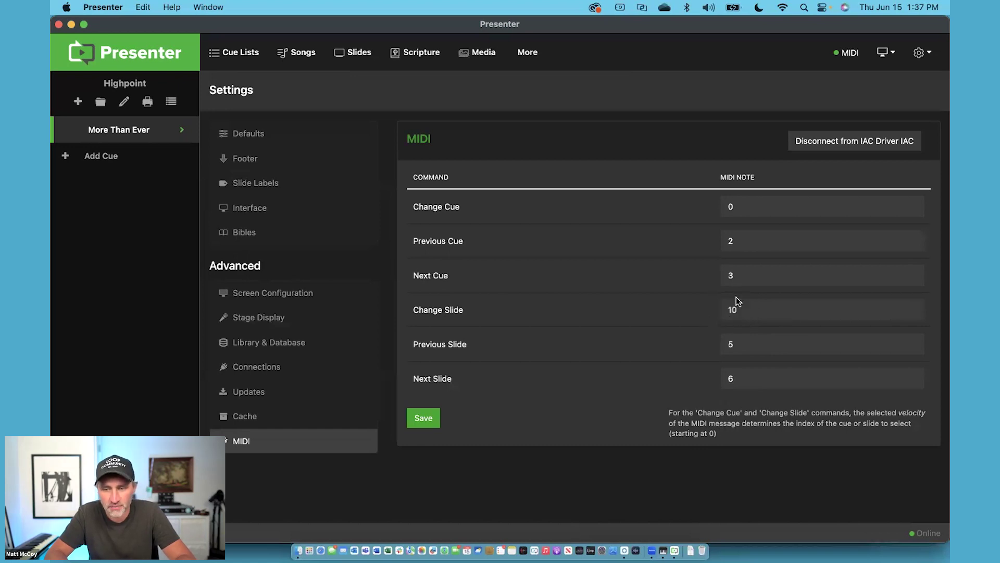
pyautogui.click(425, 419)
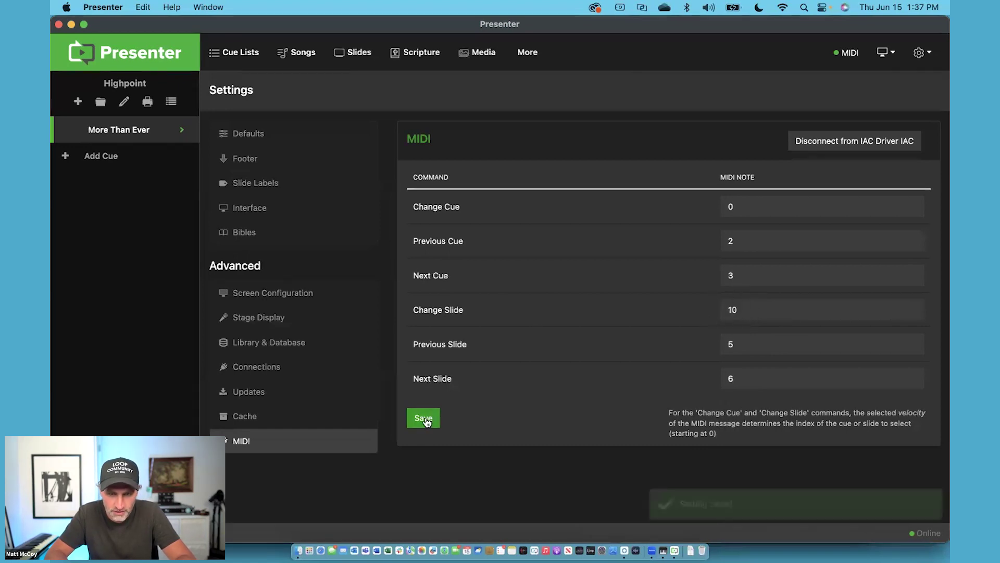
# - Open the More Than Ever cue in Presenter and switch back to Prime
pyautogui.click(120, 132)
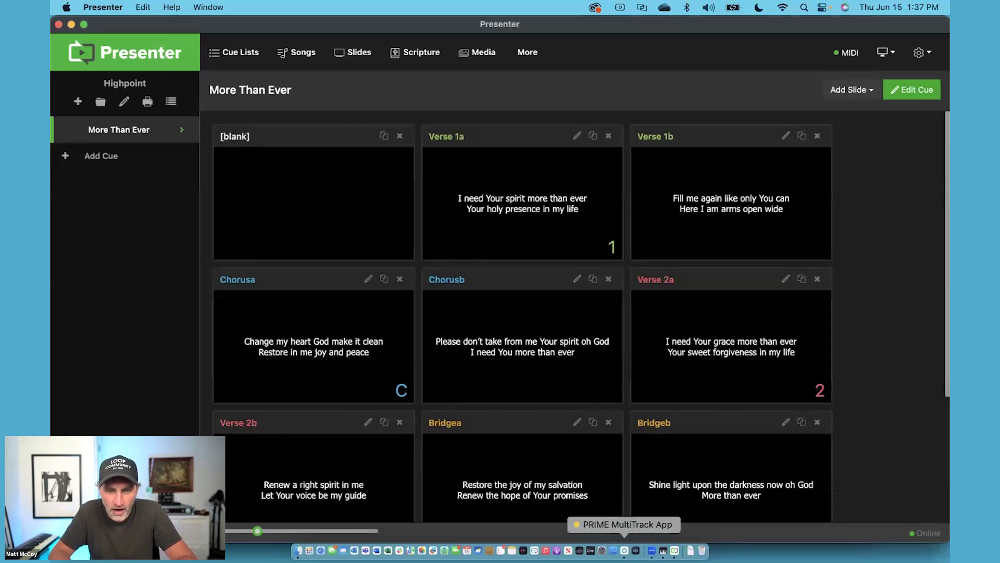
pyautogui.click(624, 550)
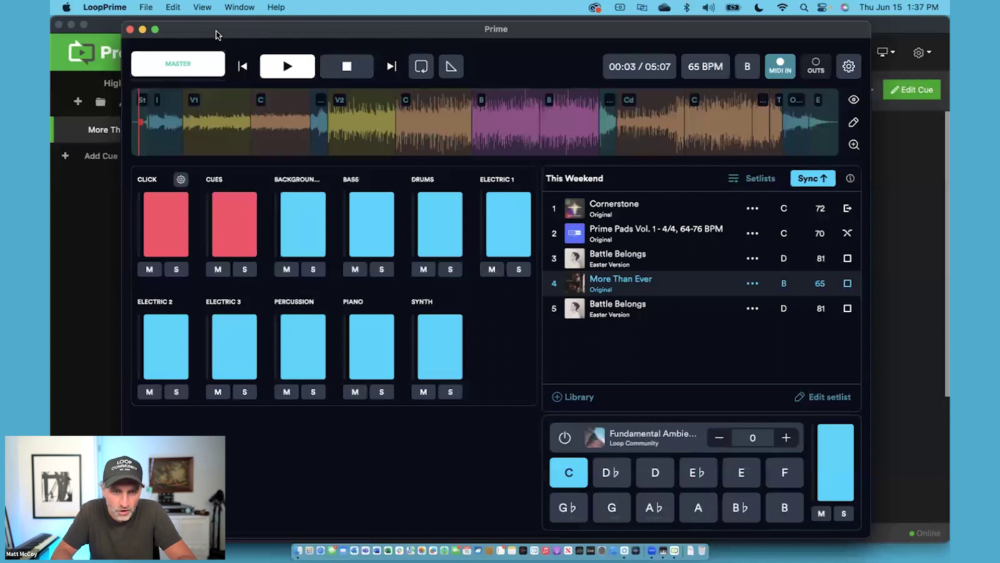
pyautogui.moveTo(201, 32); pyautogui.dragTo(220, 62)
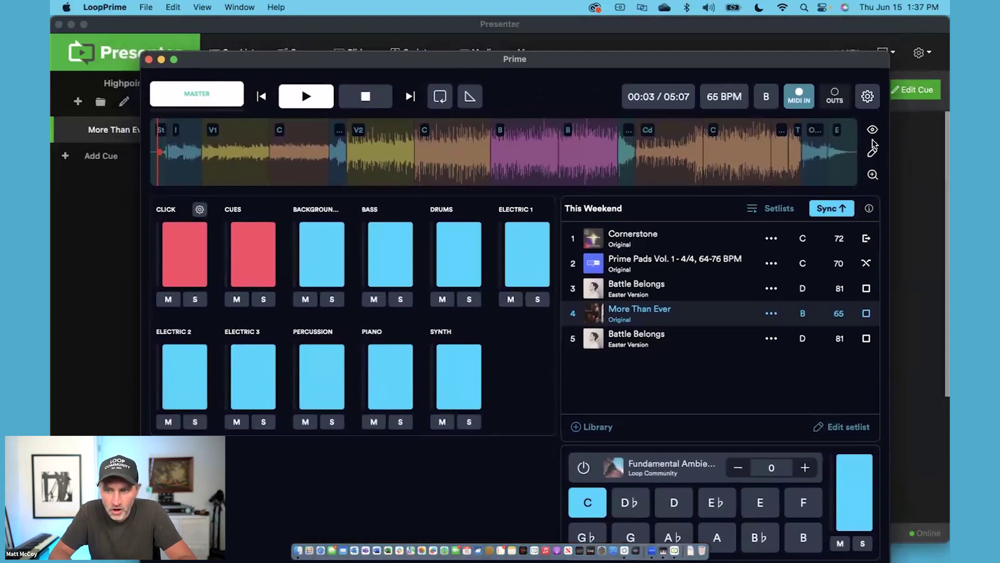
# - Start editing the MIDI cues of More Than Ever, with Prime placed lower so the lyric slide headers behind it can be read
pyautogui.click(873, 152)
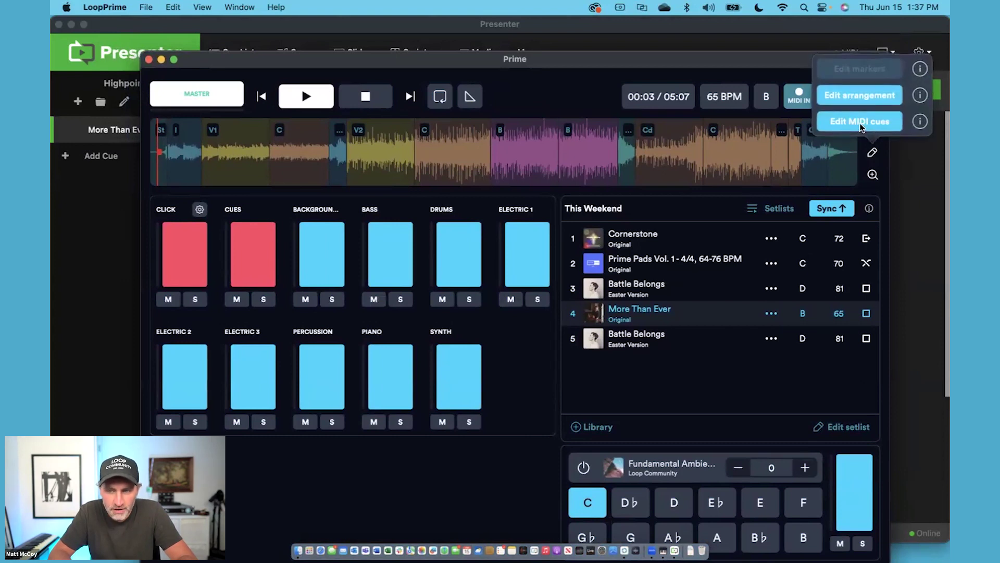
pyautogui.click(860, 123)
pyautogui.click(873, 176)
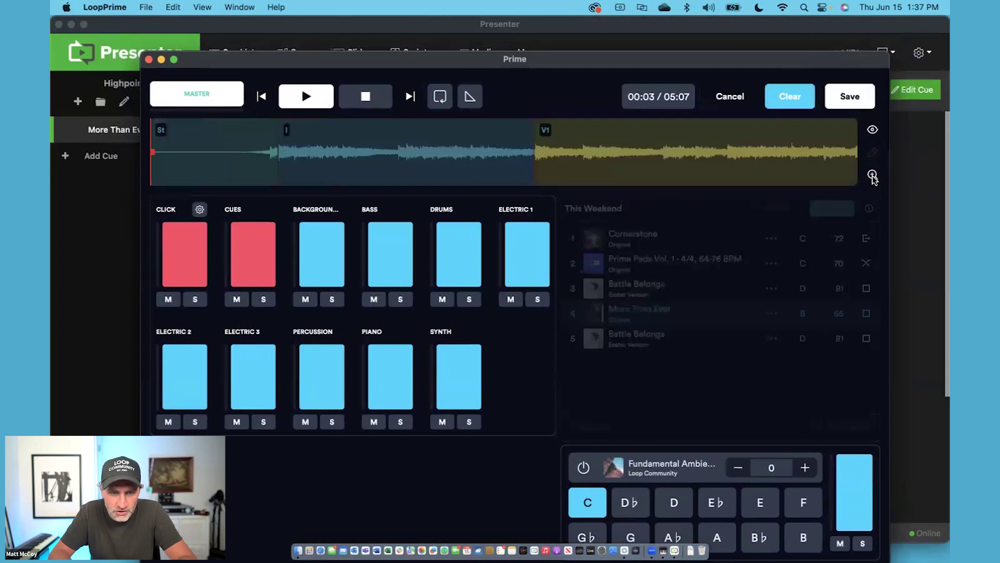
pyautogui.hscroll(5, 386, 155)
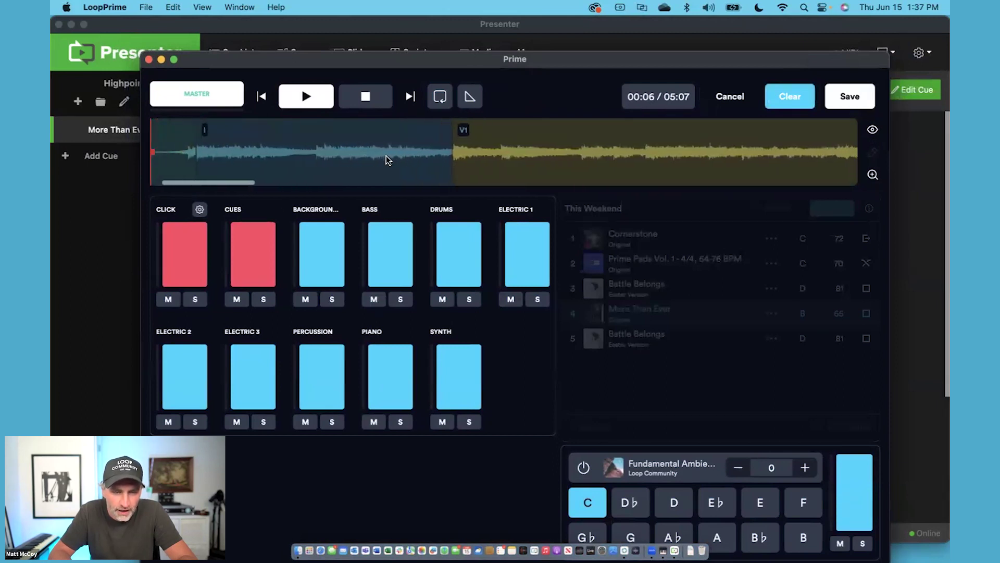
pyautogui.hscroll(-4, 386, 155)
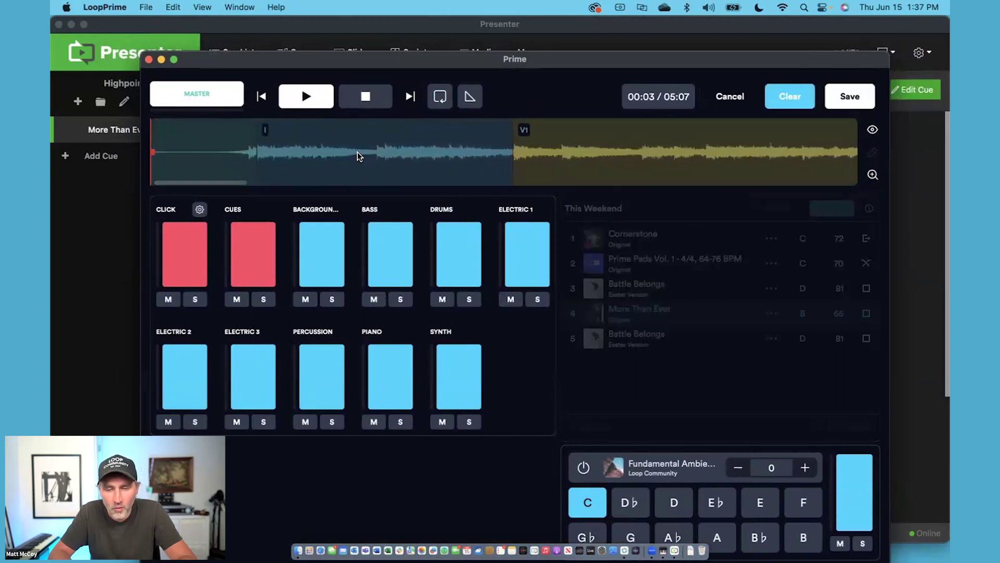
pyautogui.moveTo(331, 64); pyautogui.dragTo(326, 238)
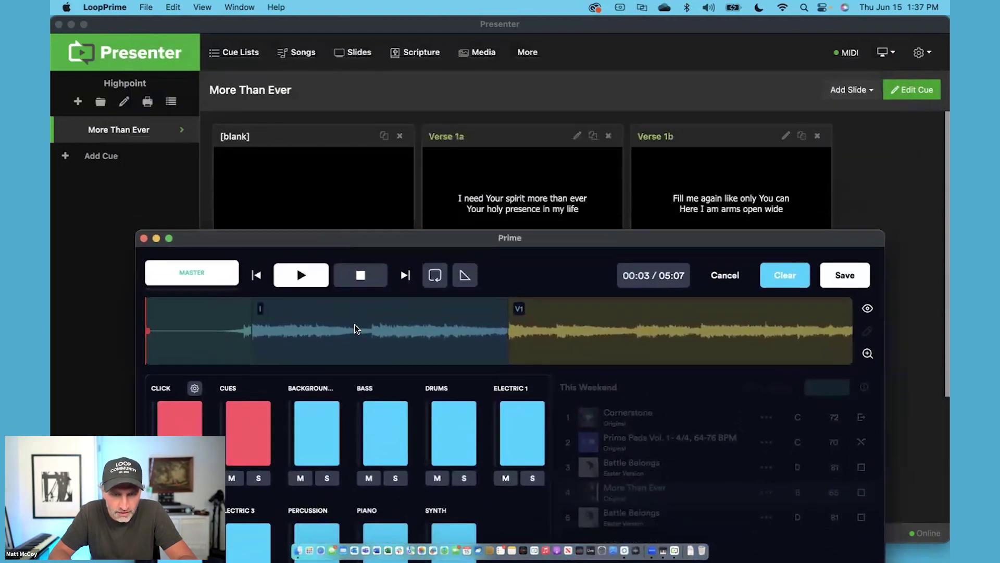
# - Add a Note On MIDI cue in the middle of the intro with note 10 (A# -2), velocity 1 and the Lyrics bus
pyautogui.click(355, 328)
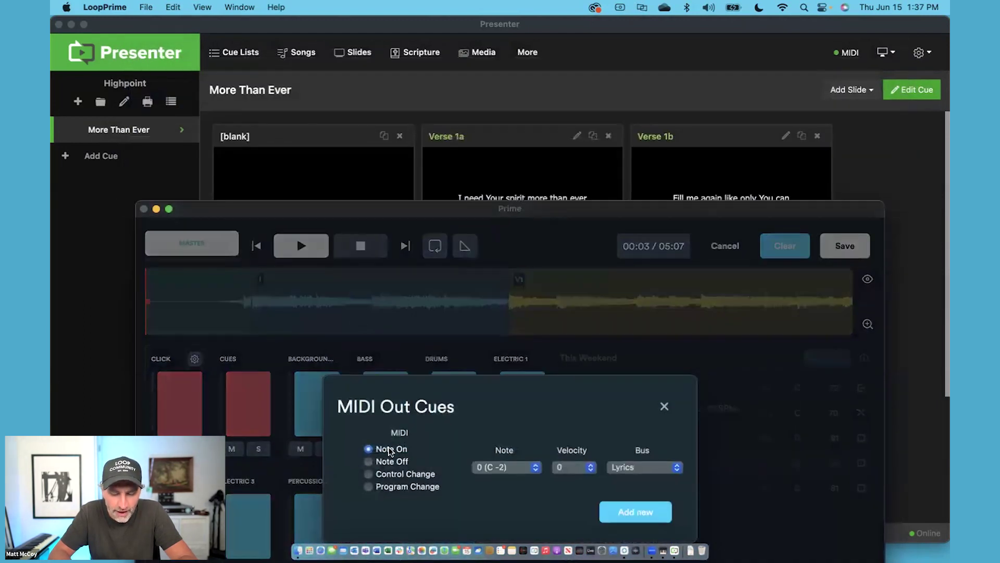
pyautogui.click(506, 467)
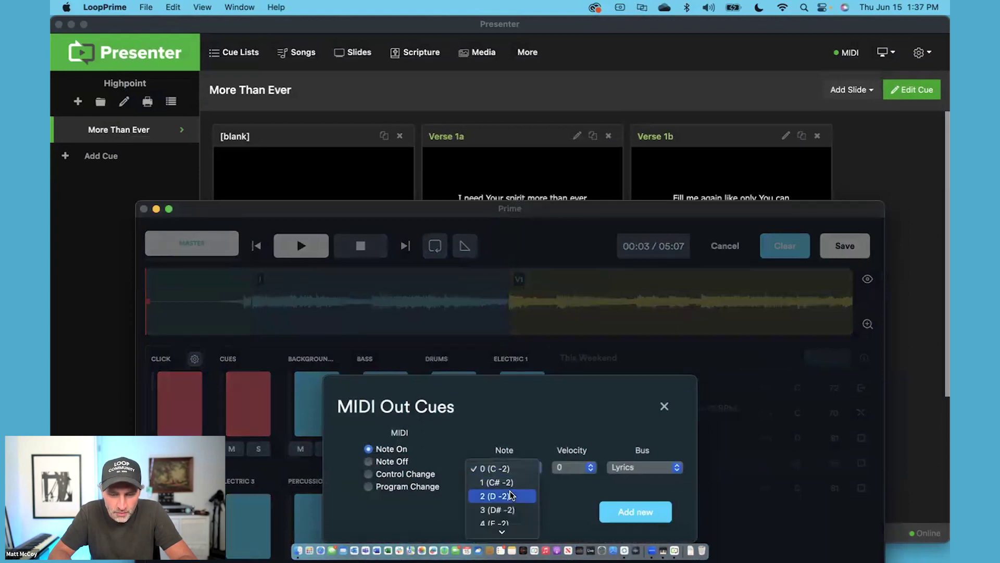
pyautogui.click(508, 468)
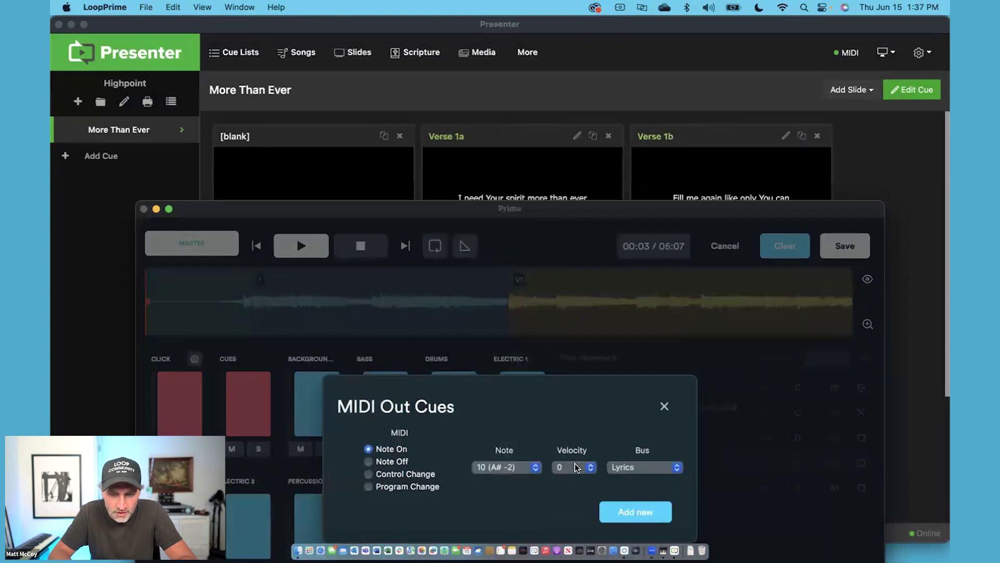
pyautogui.click(577, 467)
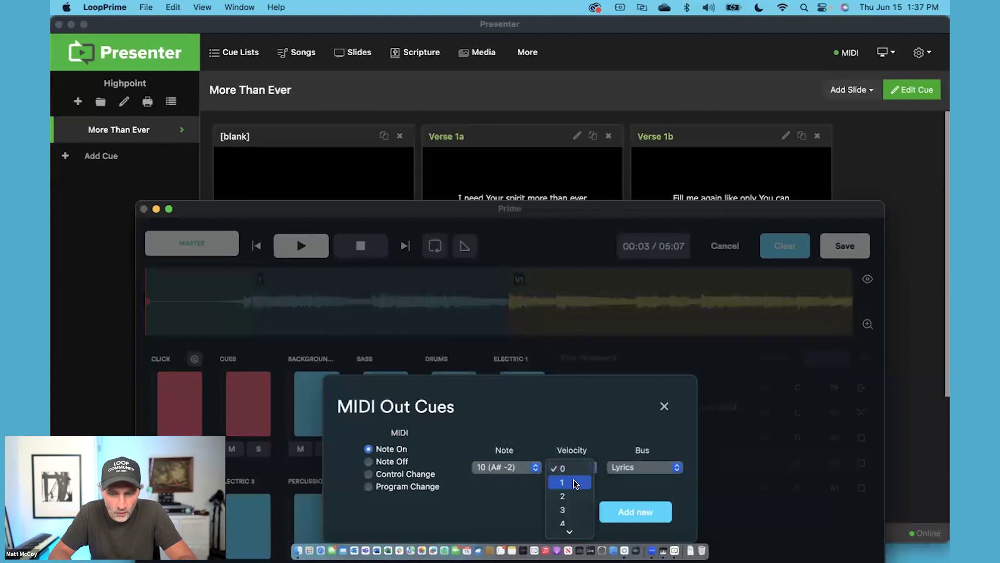
pyautogui.click(575, 483)
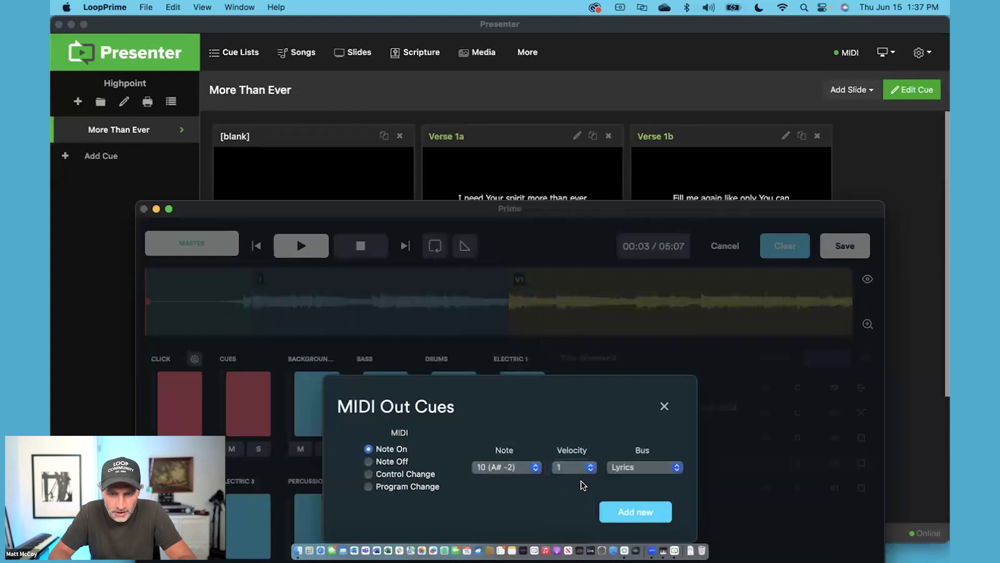
pyautogui.click(640, 512)
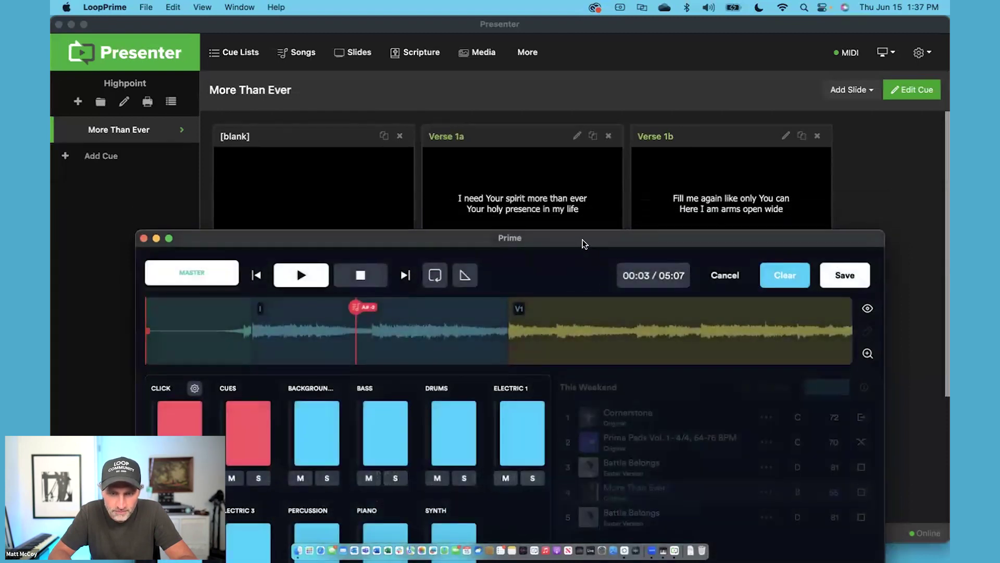
# - Play More Than Ever across the cue in the intro to check that it triggers the Verse 1a slide
pyautogui.moveTo(584, 242); pyautogui.dragTo(625, 277)
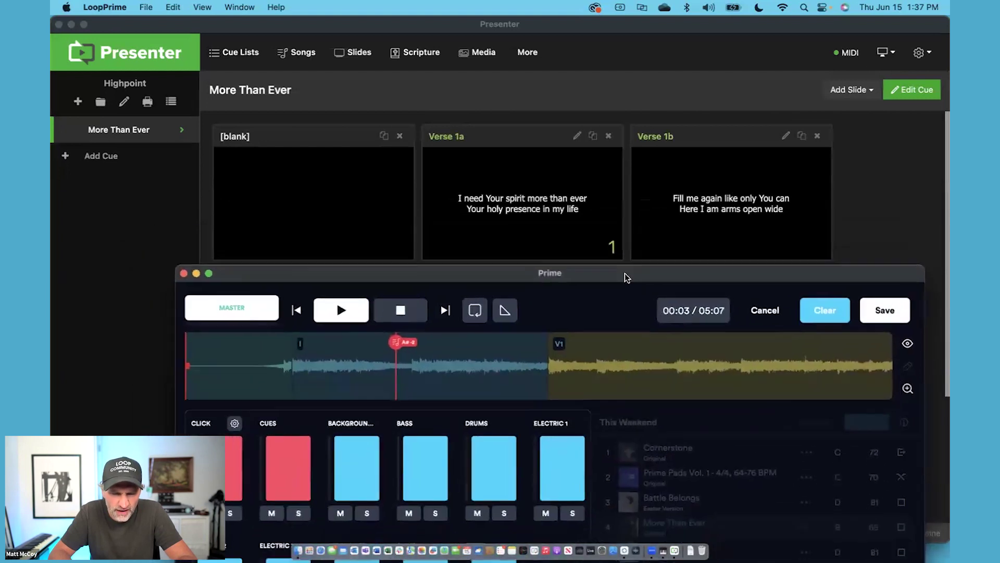
pyautogui.hscroll(3, 406, 364)
pyautogui.hscroll(3, 405, 364)
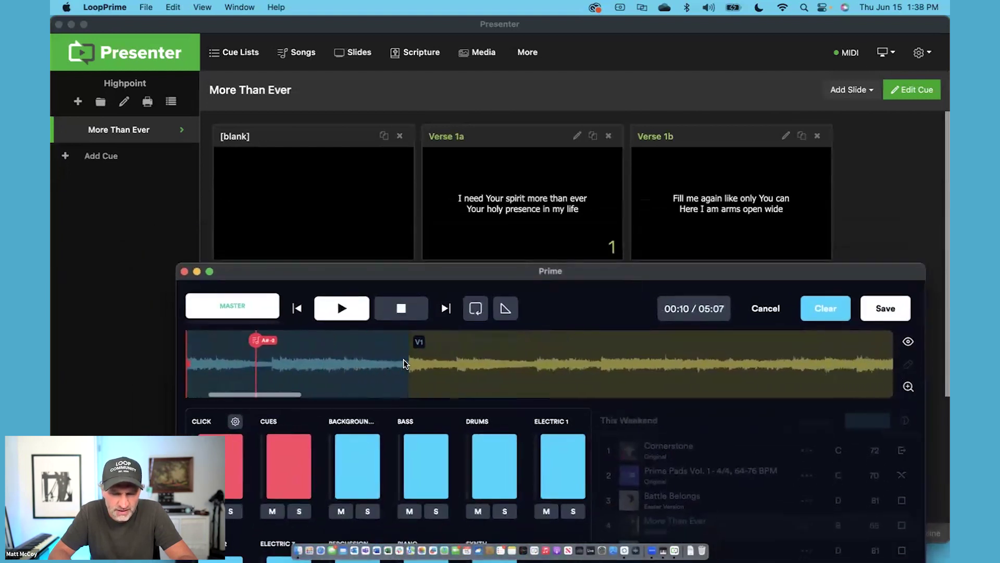
pyautogui.click(335, 305)
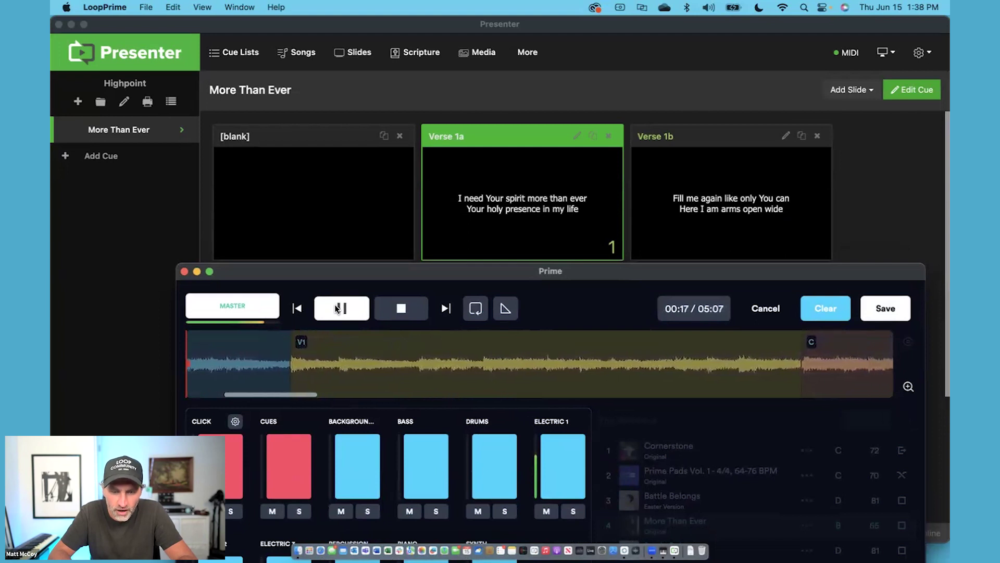
pyautogui.click(334, 304)
# - Move the MIDI cue from the intro to just before the start of verse 1
pyautogui.moveTo(348, 277)
pyautogui.mouseDown()
pyautogui.moveTo(382, 210)
pyautogui.moveTo(324, 279)
pyautogui.moveTo(340, 264)
pyautogui.mouseUp()
pyautogui.hscroll(-5, 312, 346)
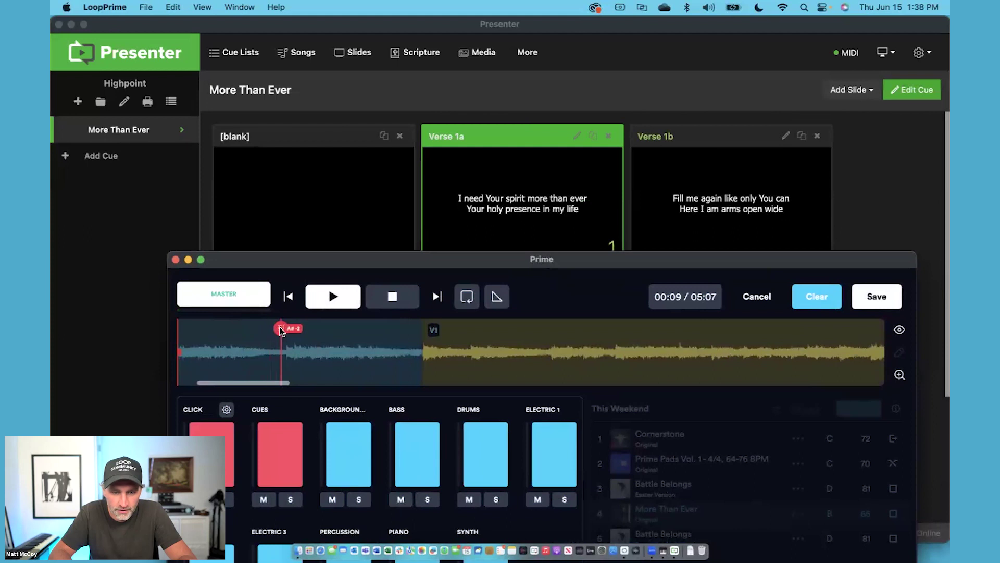
pyautogui.moveTo(281, 327); pyautogui.dragTo(416, 327)
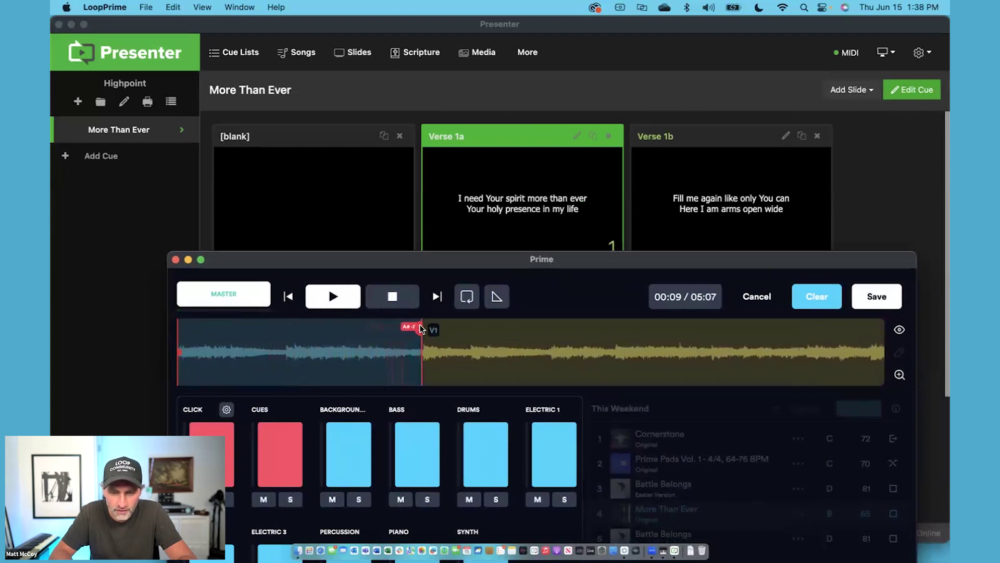
# - Play verse 1 from about 00:24 and pause at about 00:35 to find where the Verse 1b lyrics begin
pyautogui.click(380, 357)
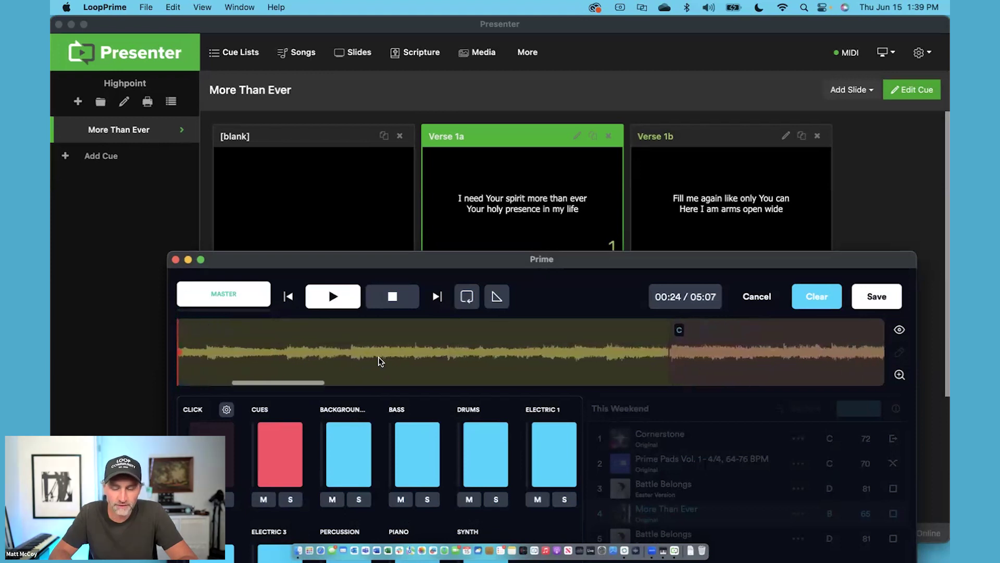
pyautogui.hscroll(-2, 380, 360)
pyautogui.hscroll(2, 380, 360)
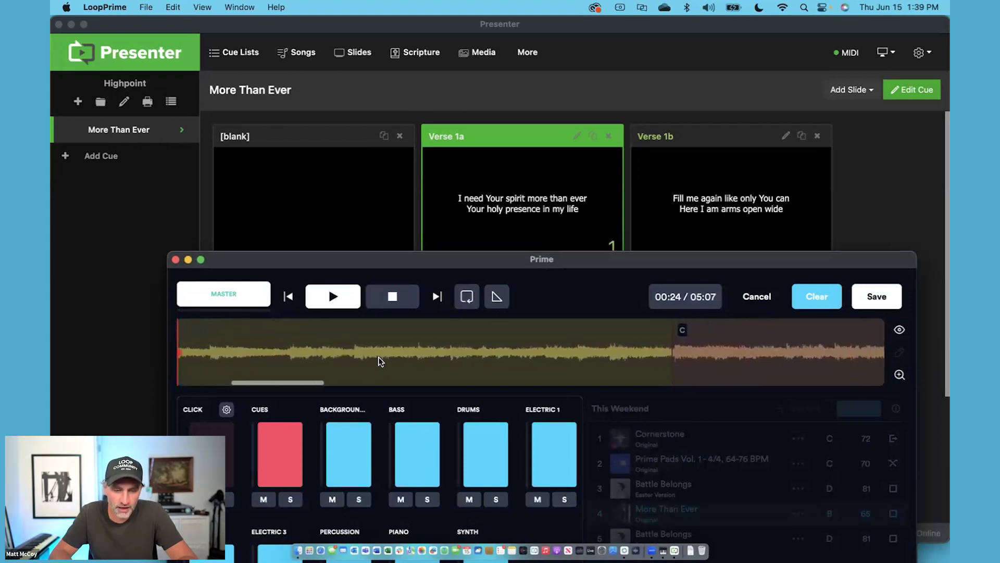
pyautogui.click(331, 297)
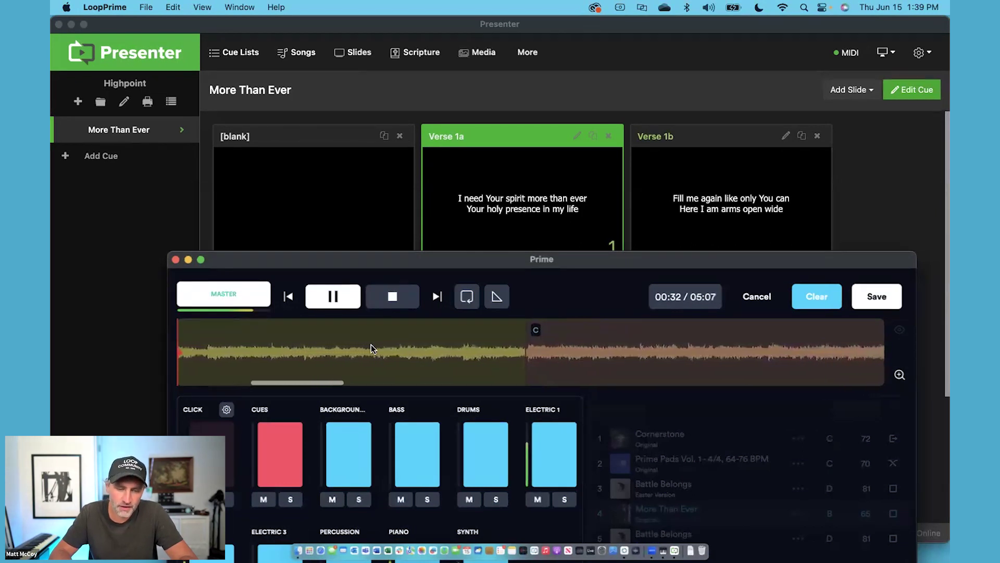
pyautogui.click(324, 295)
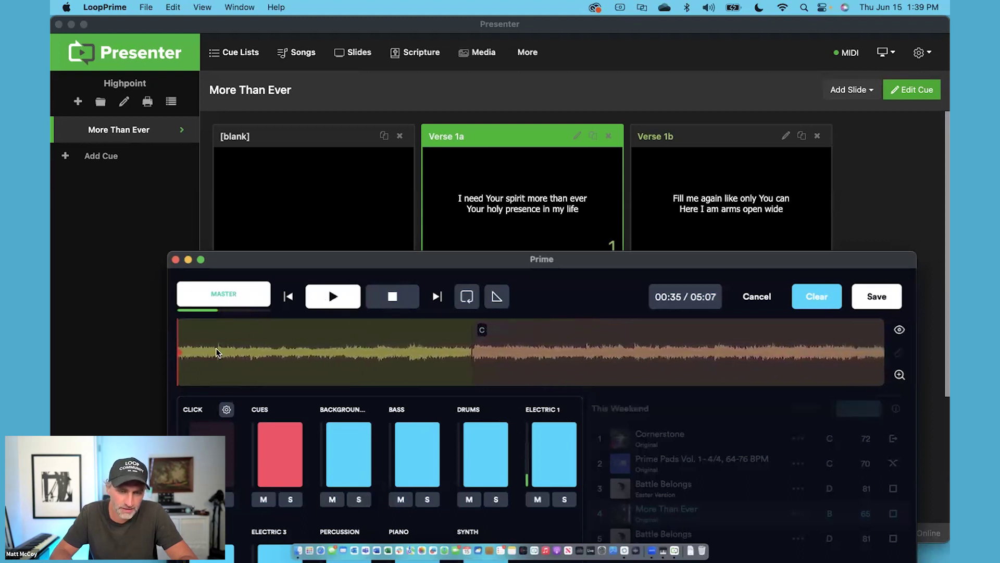
# - Add a Note On MIDI cue at about 00:34 in verse 1 with note 10 (A# -2), a non-zero velocity and the Lyrics bus
pyautogui.hscroll(-1, 203, 347)
pyautogui.click(190, 348)
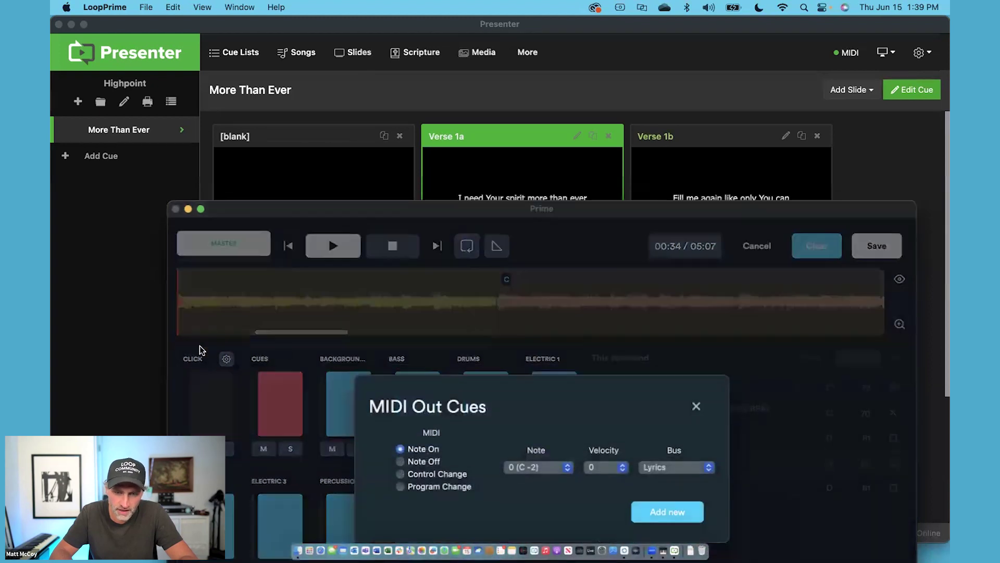
pyautogui.click(525, 468)
pyautogui.scroll(-5, 539, 495)
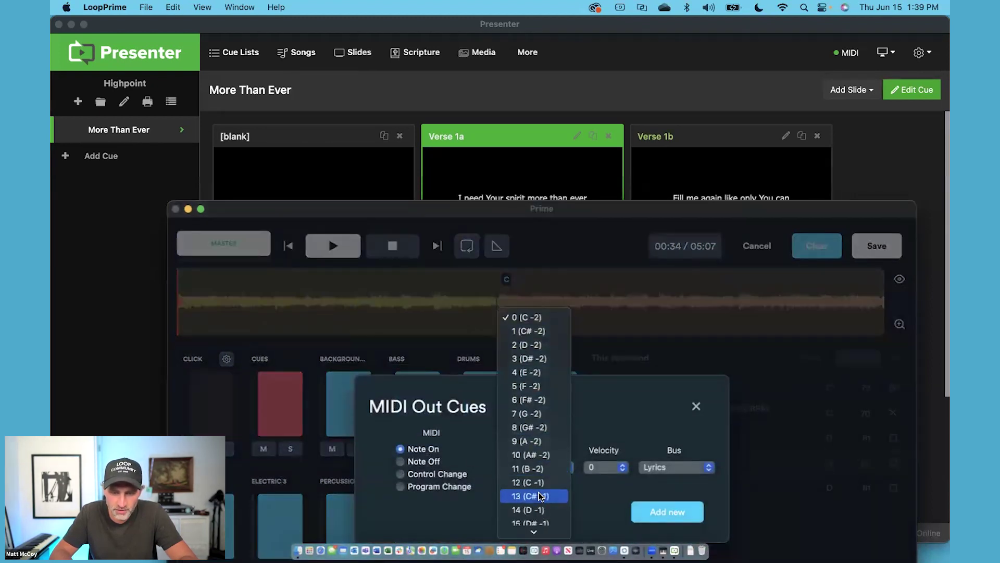
pyautogui.click(531, 456)
pyautogui.click(610, 467)
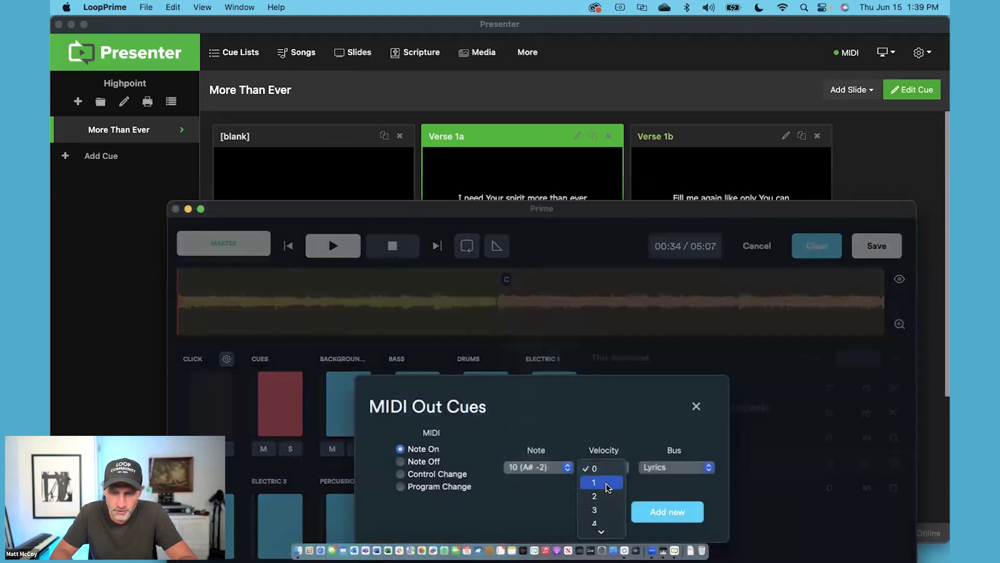
pyautogui.click(599, 513)
pyautogui.click(662, 512)
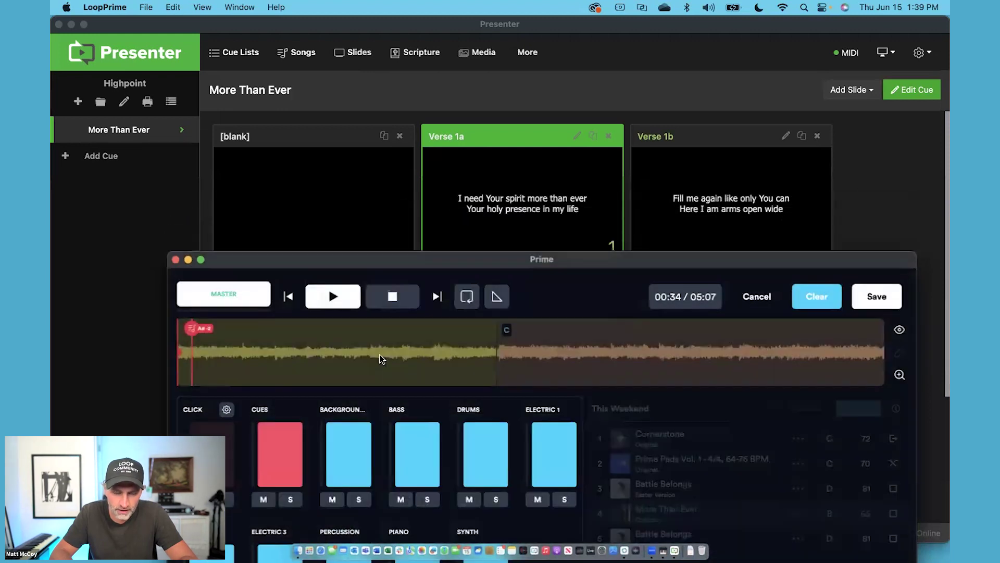
# - Play across the new mid-verse cue to check that it triggers the Verse 1b slide
pyautogui.hscroll(-2, 380, 354)
pyautogui.click(336, 302)
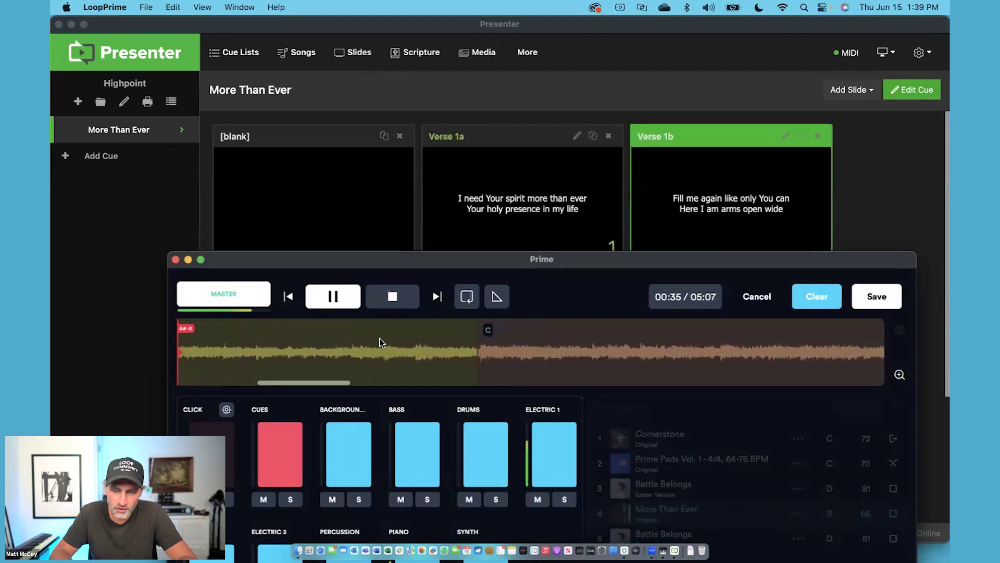
pyautogui.click(332, 296)
# - Play the rest of verse 1 from about 00:33 and pause just before the chorus to locate the next slide change
pyautogui.hscroll(-2, 280, 343)
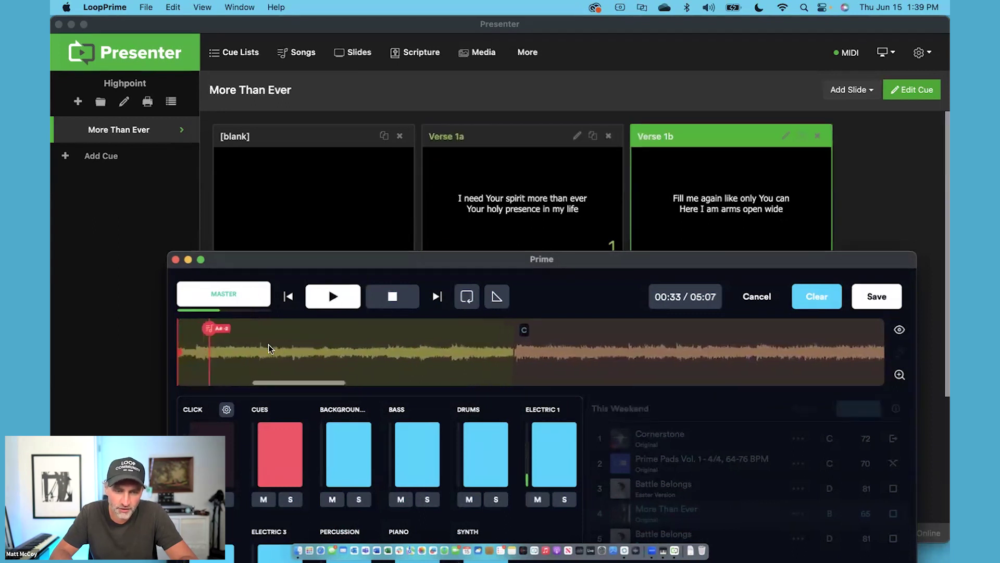
pyautogui.click(322, 298)
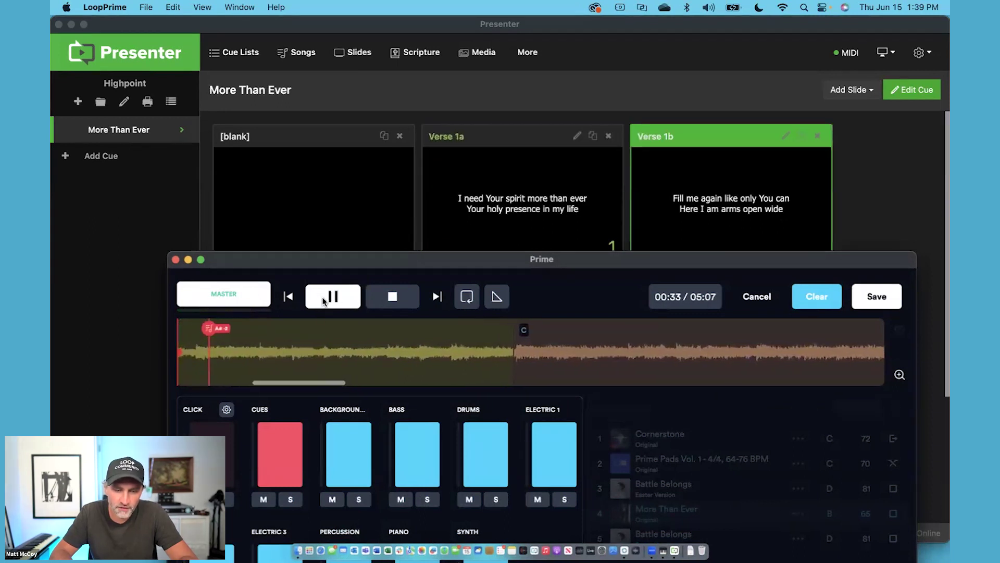
pyautogui.moveTo(328, 261); pyautogui.dragTo(315, 297)
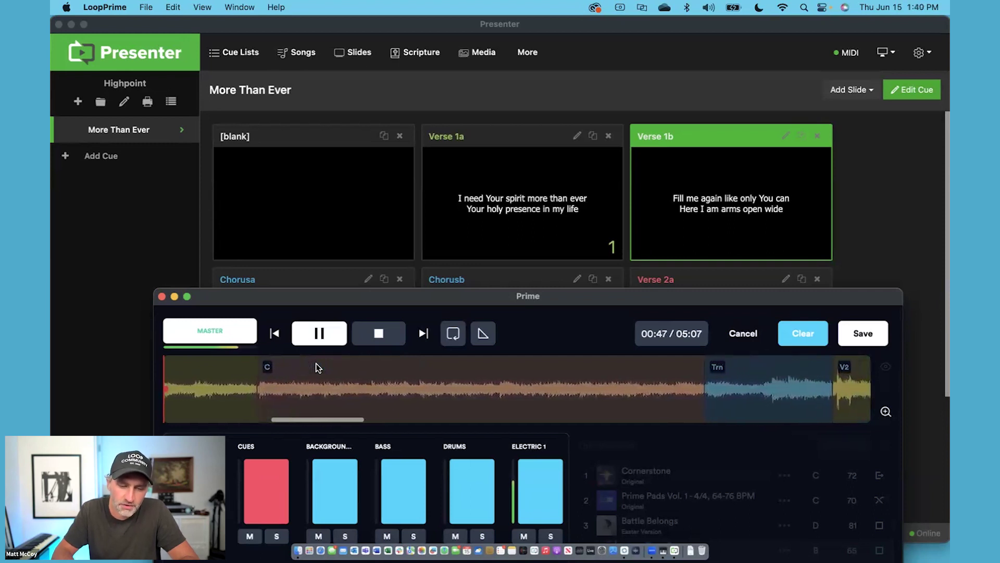
pyautogui.click(318, 336)
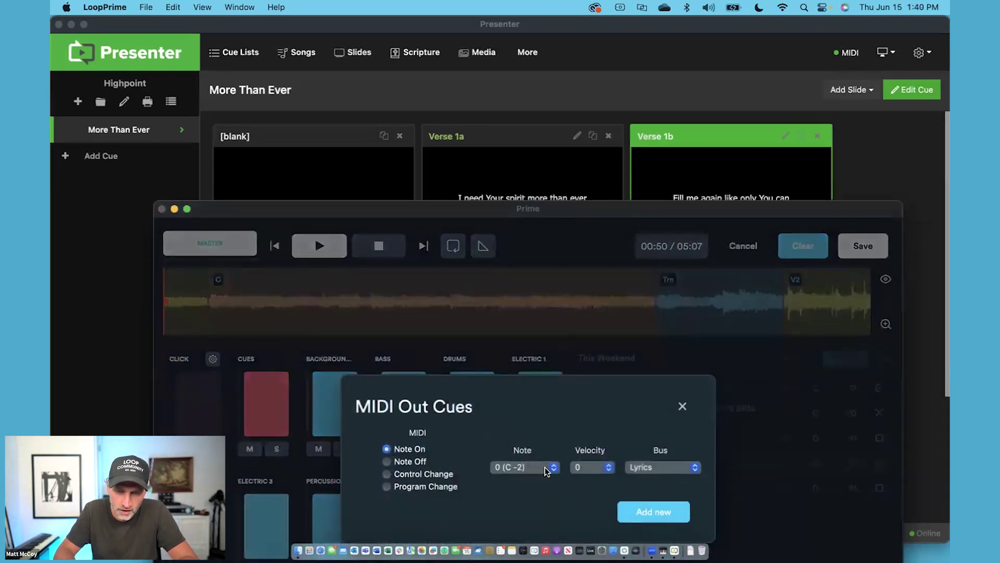
# - Add a Note On MIDI cue just before the chorus with note 10 (A# -2), a non-zero velocity and the Lyrics bus
pyautogui.click(533, 470)
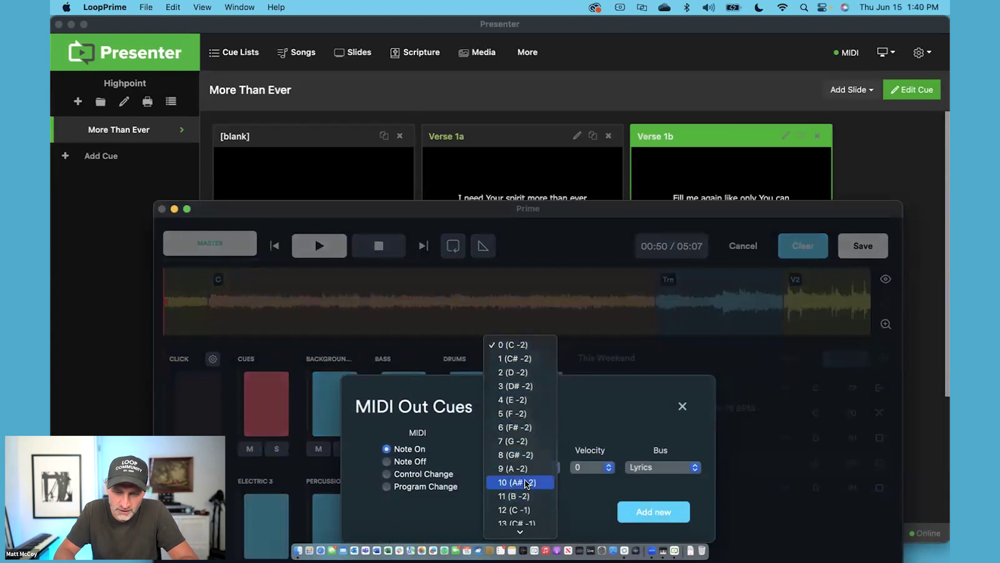
pyautogui.click(526, 482)
pyautogui.click(592, 464)
pyautogui.click(581, 509)
pyautogui.click(653, 511)
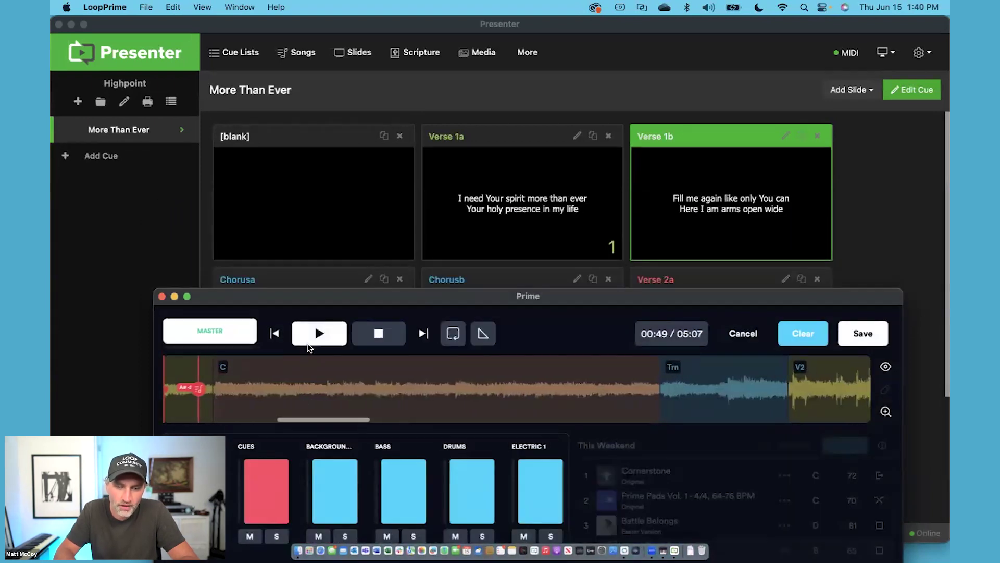
# - Play from about 00:49 into the chorus, keeping the Chorusa slide in view, to check that the new cue triggers it
pyautogui.click(332, 330)
pyautogui.moveTo(360, 302); pyautogui.dragTo(354, 390)
pyautogui.click(364, 281)
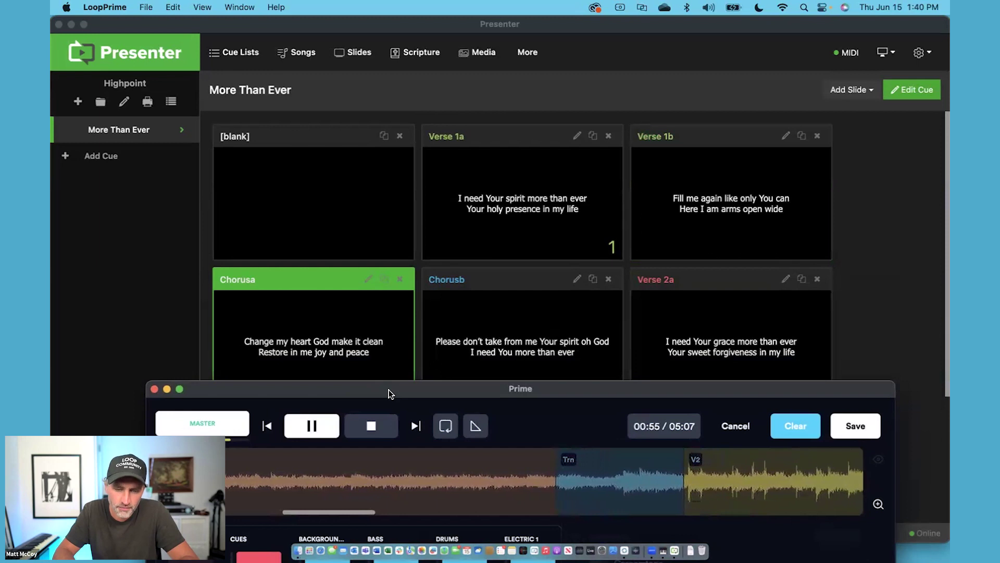
pyautogui.moveTo(390, 393); pyautogui.dragTo(323, 357)
pyautogui.click(311, 343)
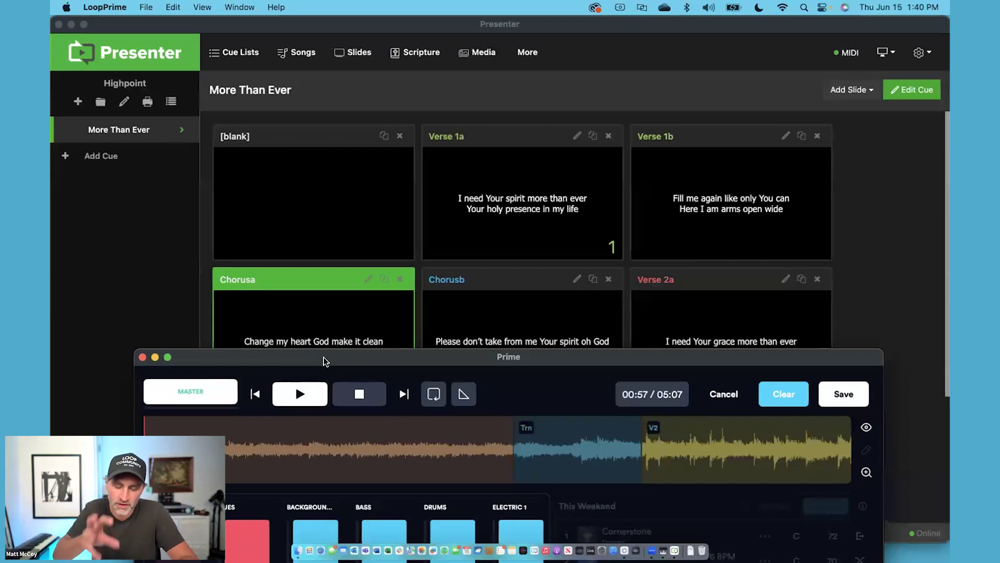
# - Show the whole song timeline with its three MIDI cues and save the cue edits
pyautogui.moveTo(326, 361); pyautogui.dragTo(309, 30)
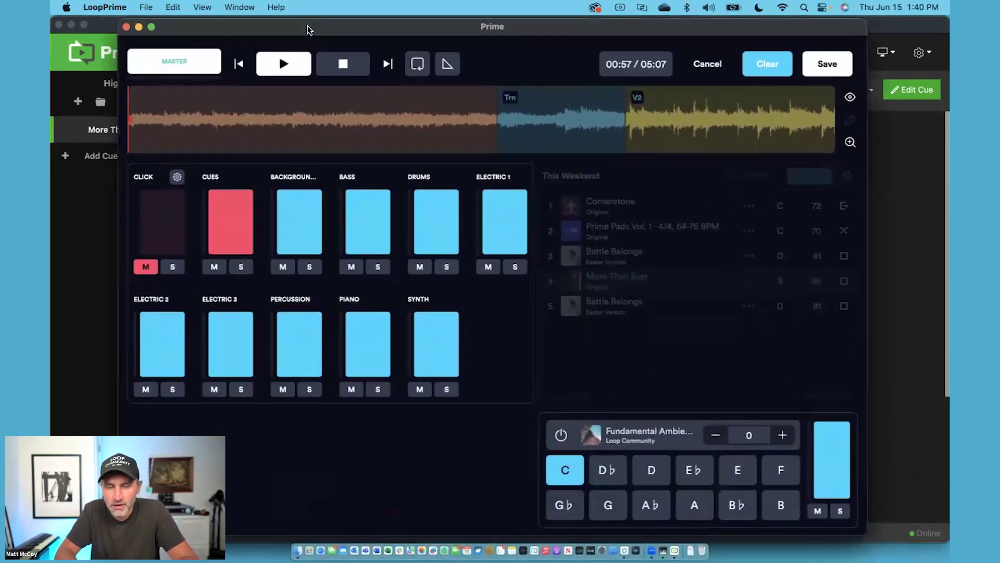
pyautogui.hscroll(-5, 276, 141)
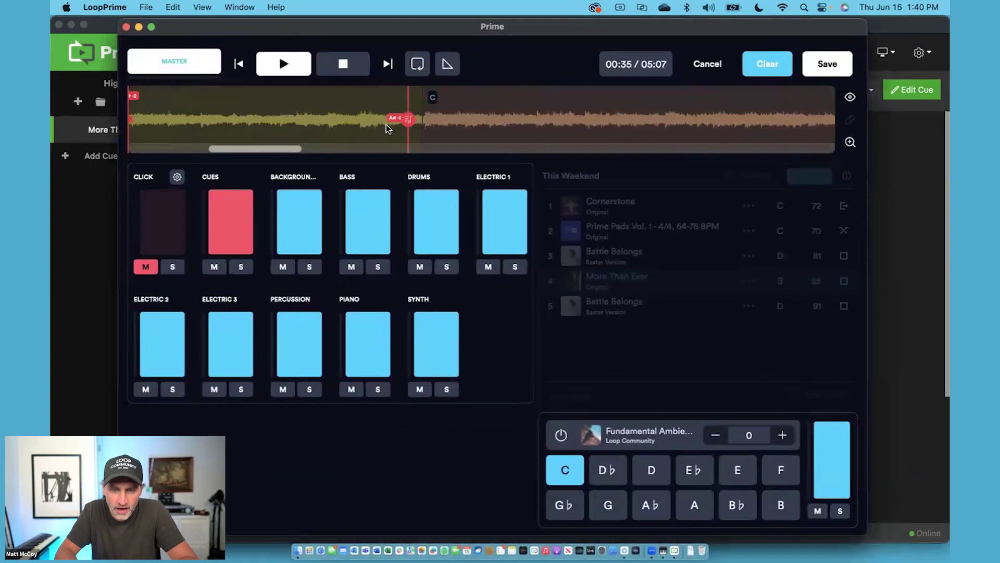
pyautogui.click(849, 143)
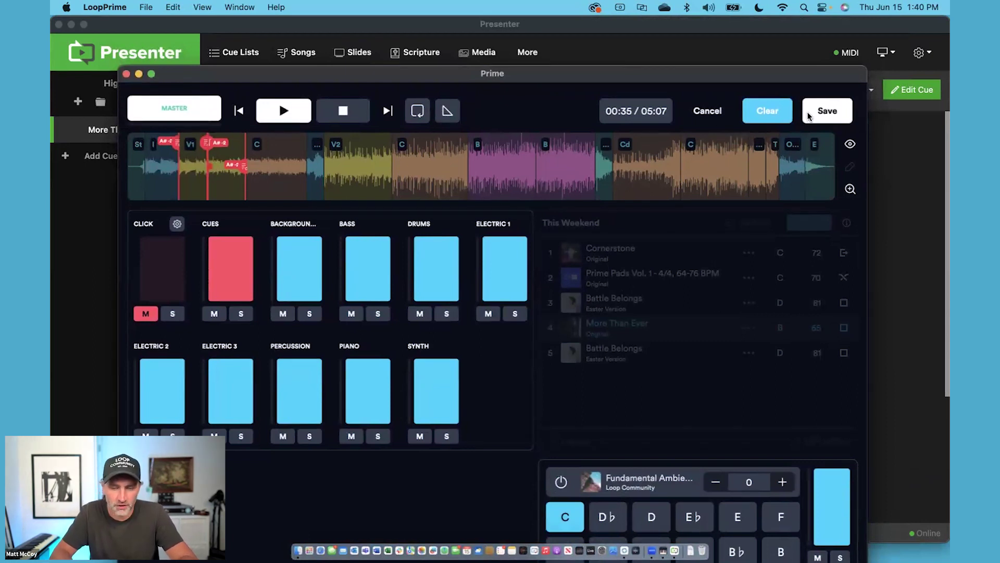
pyautogui.click(824, 113)
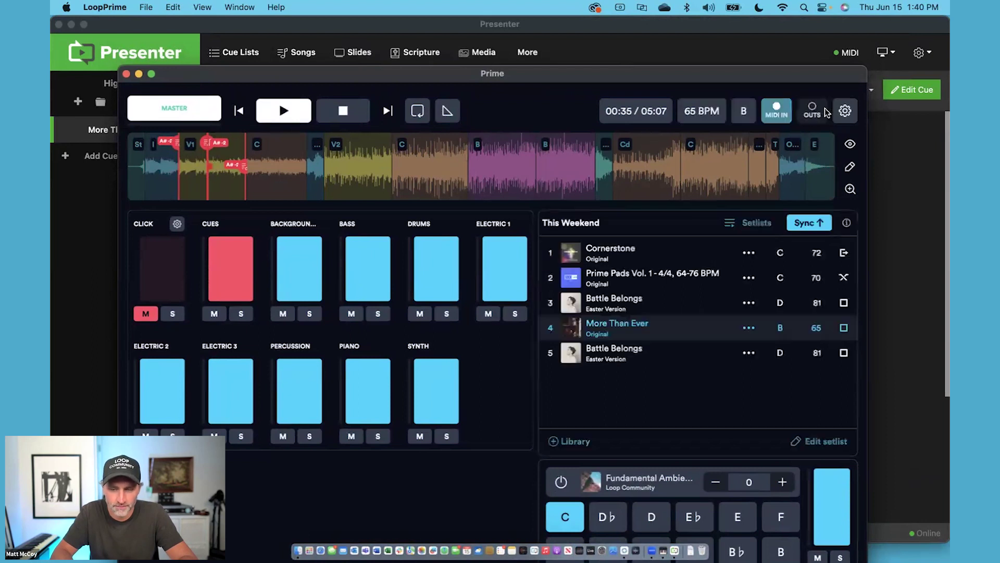
# - Save the edited More Than Ever in the setlist as a version named "with MIDI CUES"
pyautogui.click(748, 328)
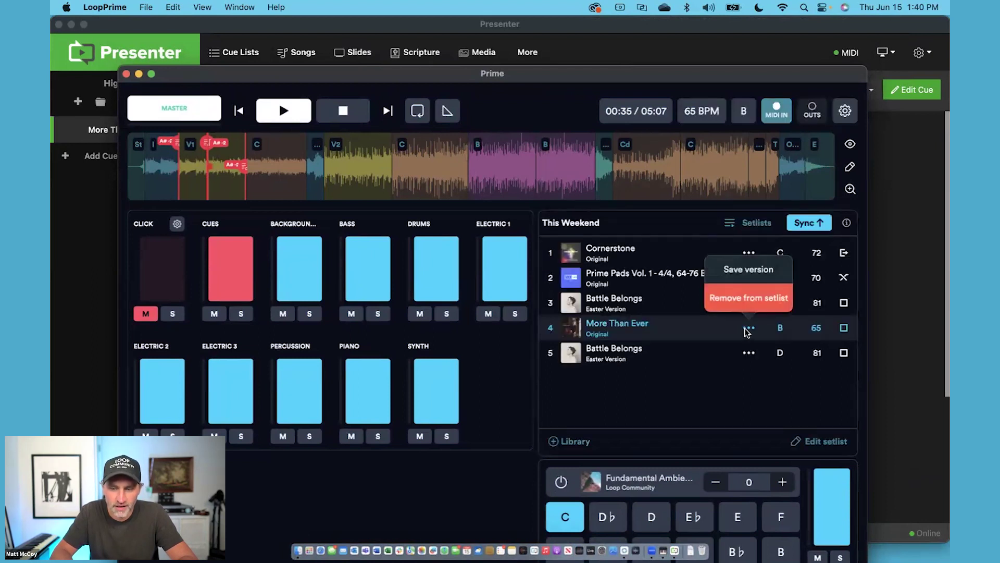
pyautogui.click(745, 270)
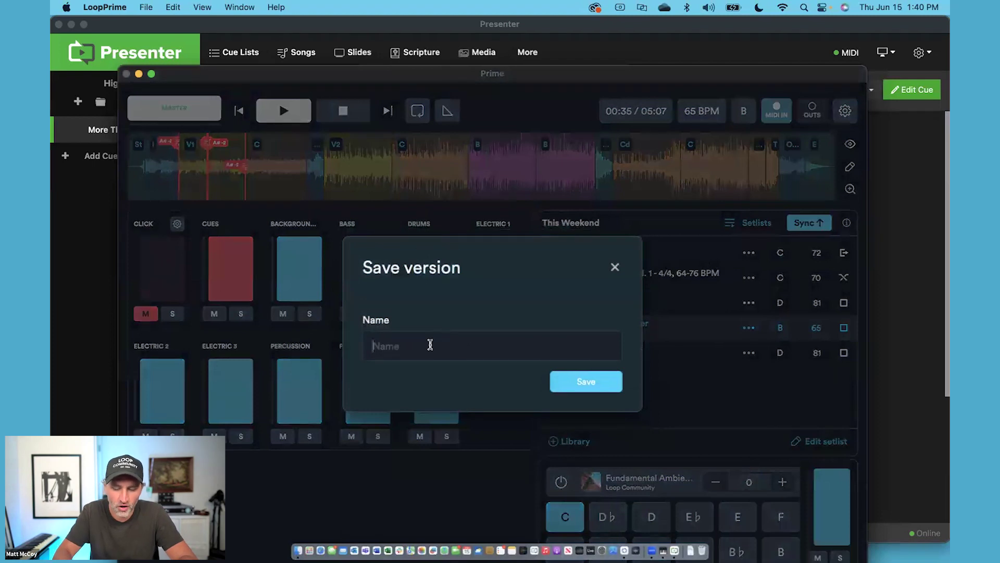
pyautogui.write('with MIDI CUE')
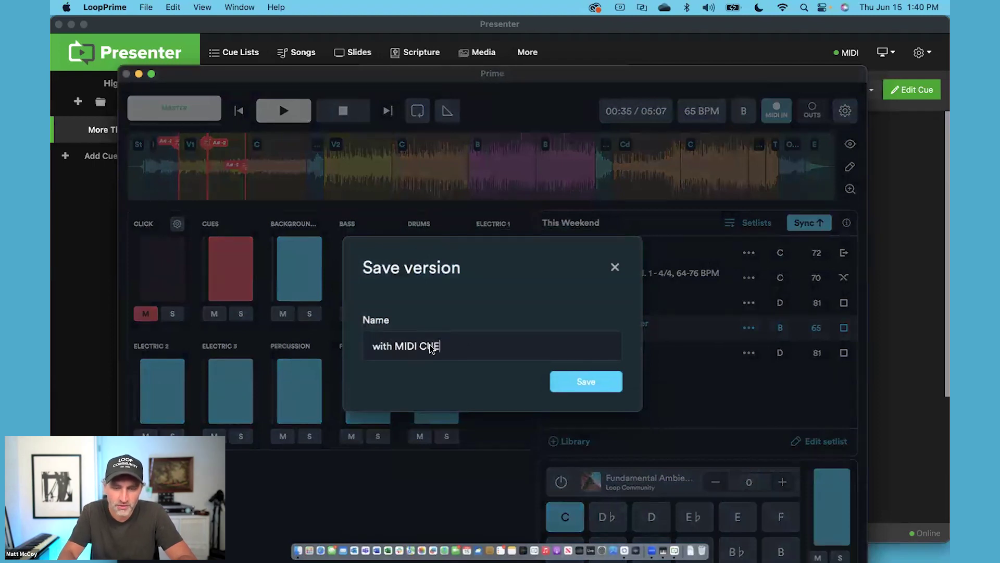
pyautogui.write('S')
pyautogui.click(564, 384)
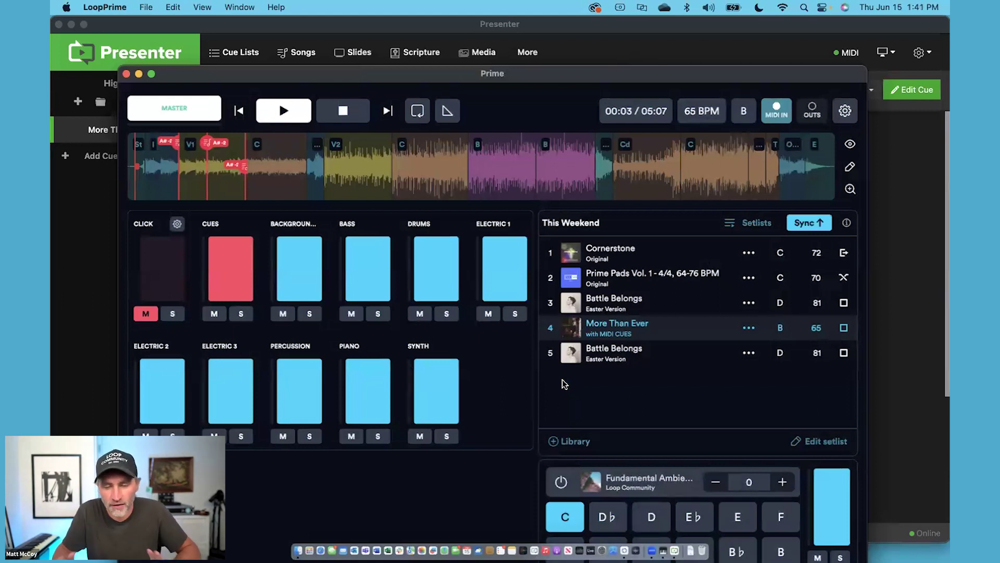
# - Switch to Audio MIDI Setup and open the IAC Driver properties from the MIDI Studio
pyautogui.moveTo(321, 77); pyautogui.dragTo(317, 36)
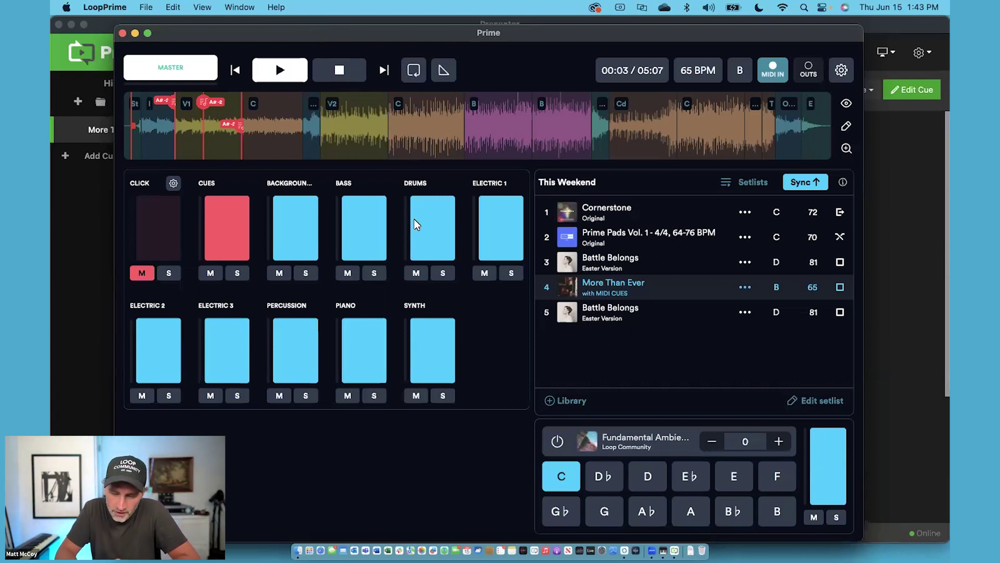
pyautogui.click(663, 550)
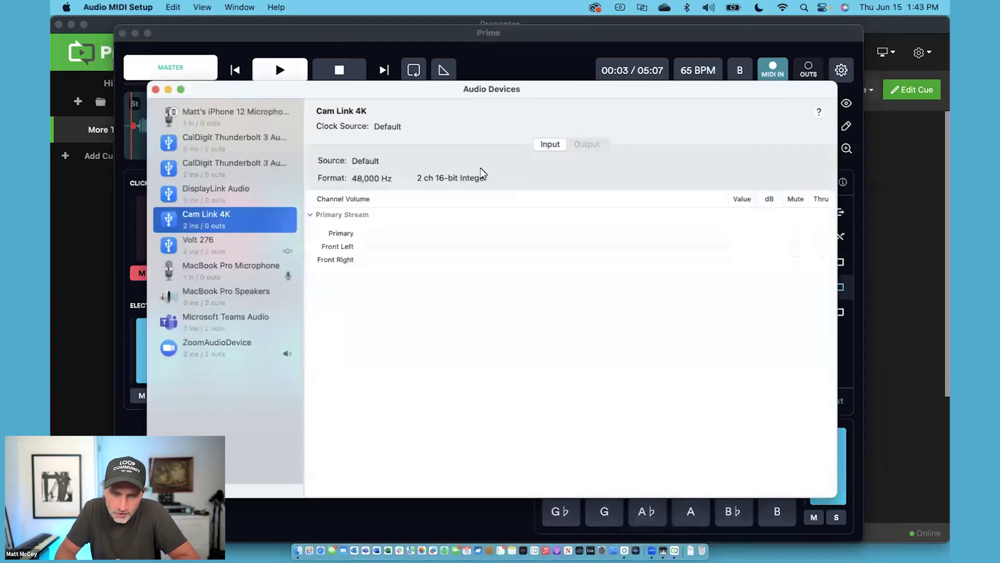
pyautogui.click(240, 7)
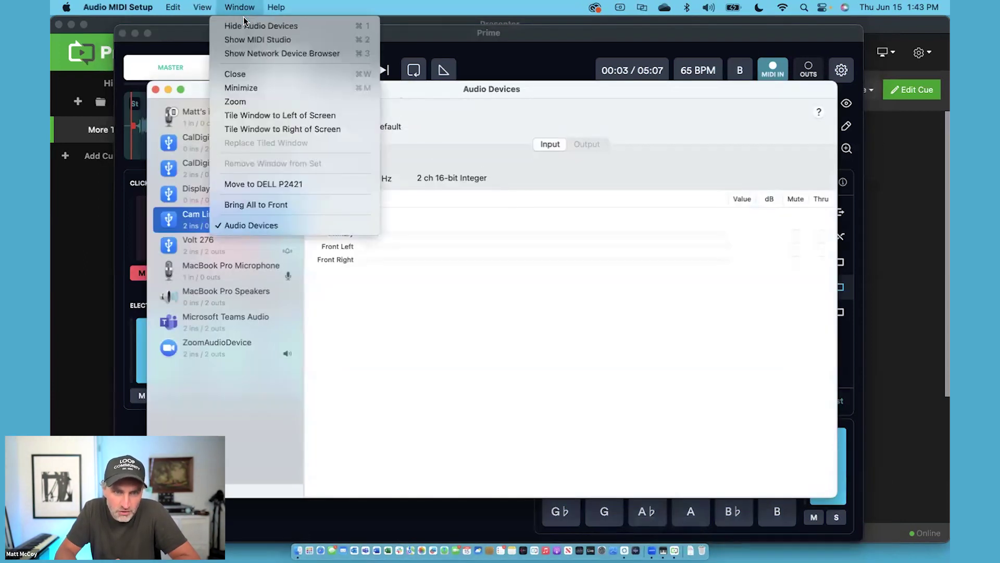
pyautogui.click(246, 41)
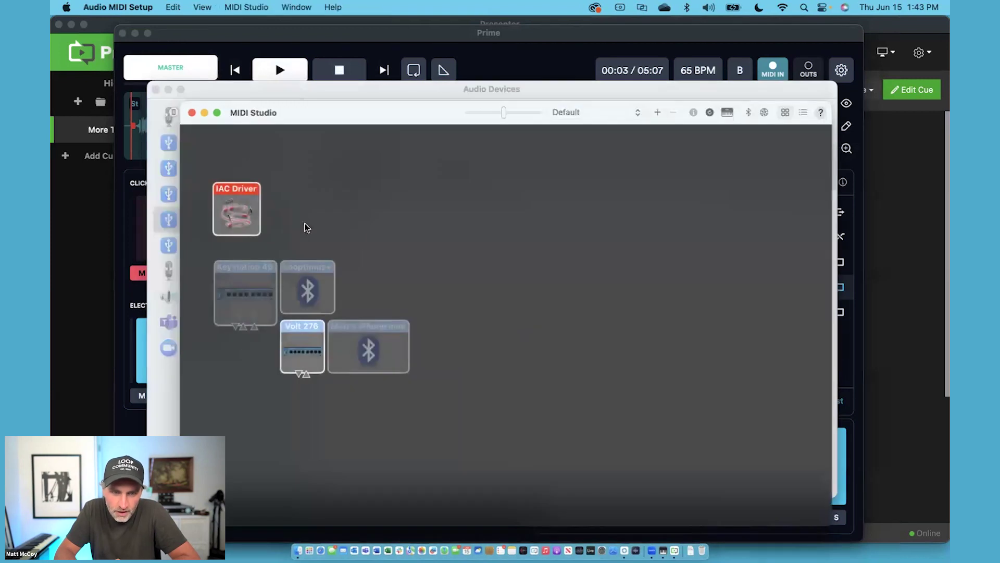
pyautogui.doubleClick(240, 207)
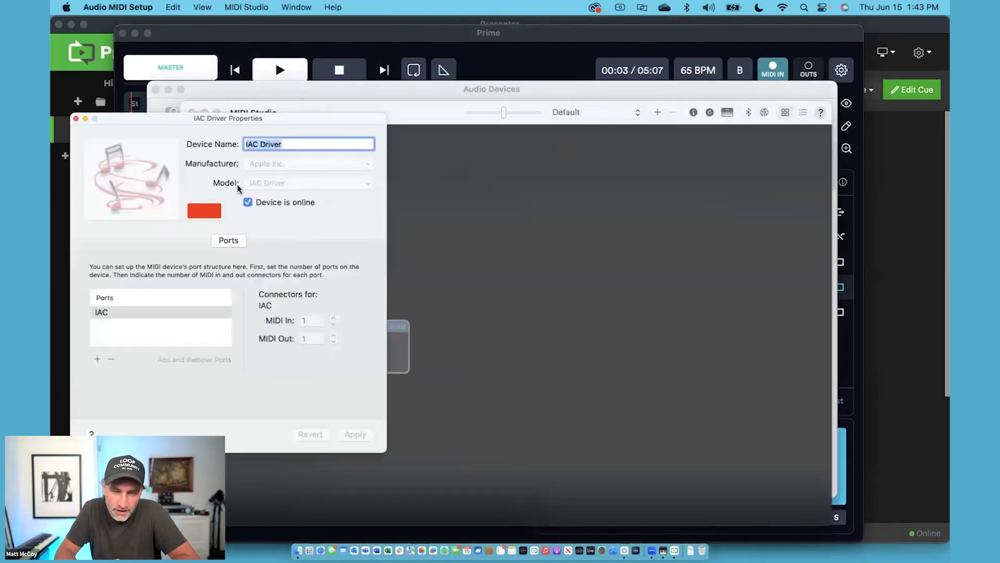
# - Take the IAC Driver offline and close its properties
pyautogui.click(248, 202)
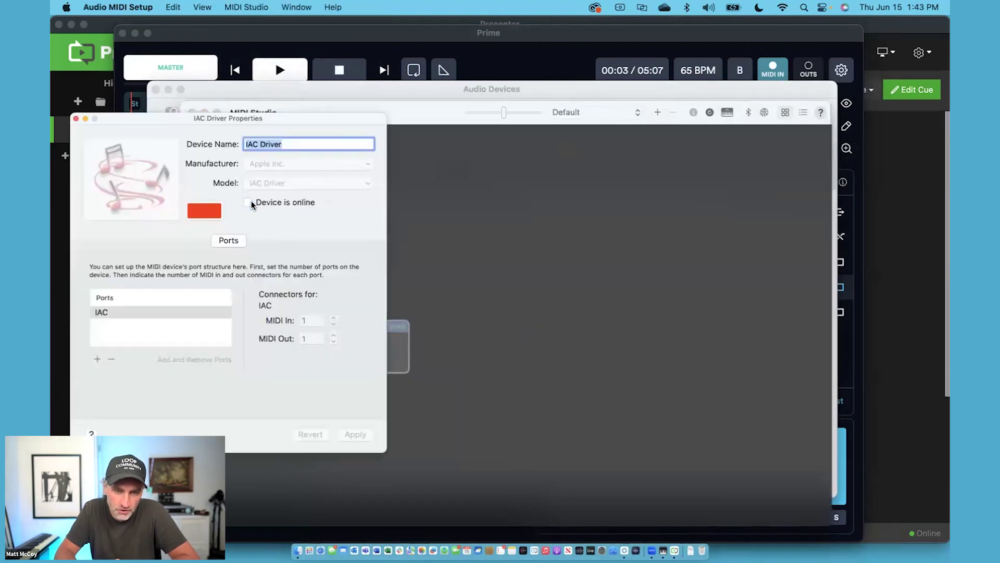
pyautogui.click(75, 118)
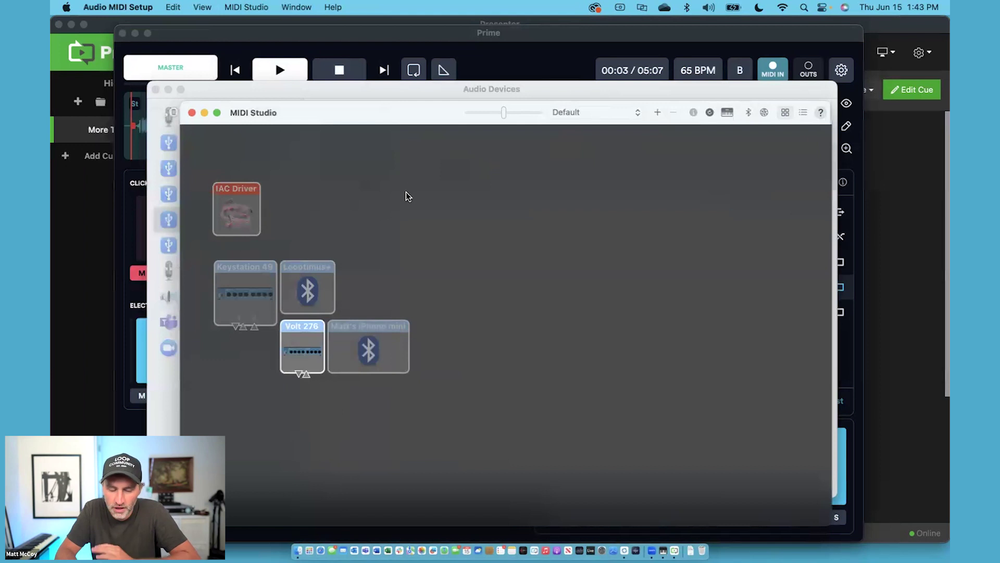
# - Create and enable a new session in MIDI Network Setup, and allow Anyone to connect to it
pyautogui.click(765, 113)
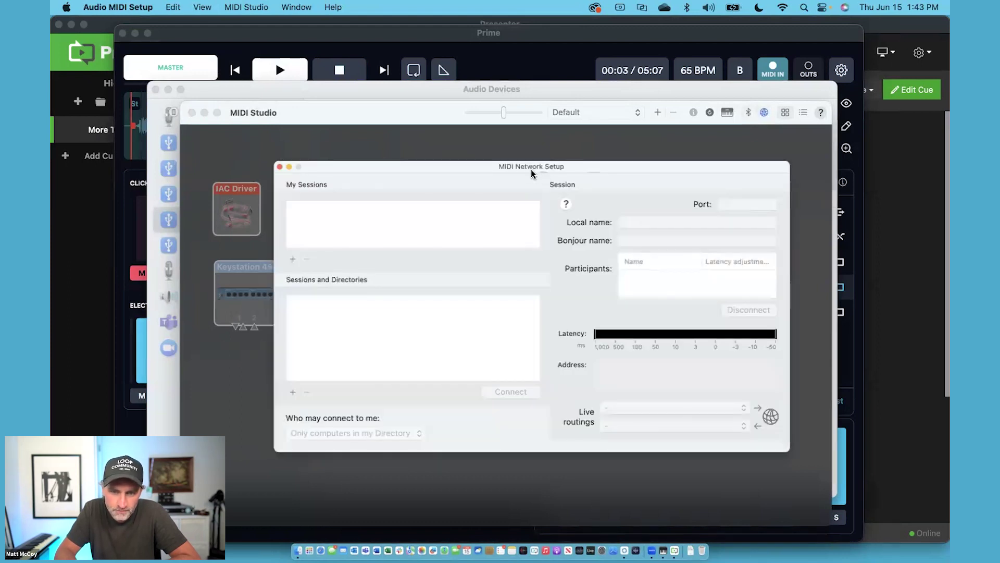
pyautogui.moveTo(530, 169); pyautogui.dragTo(481, 164)
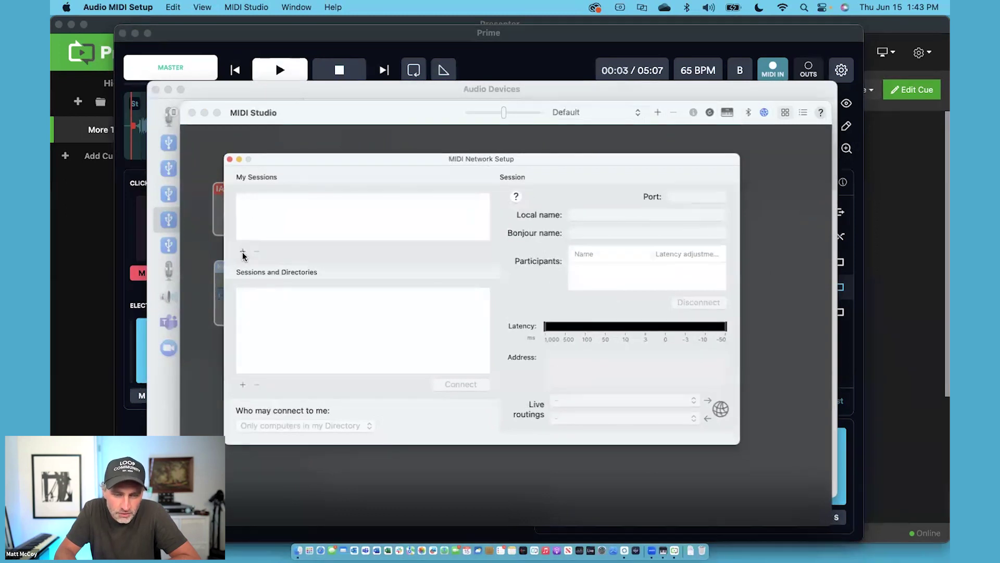
pyautogui.click(243, 252)
pyautogui.click(246, 201)
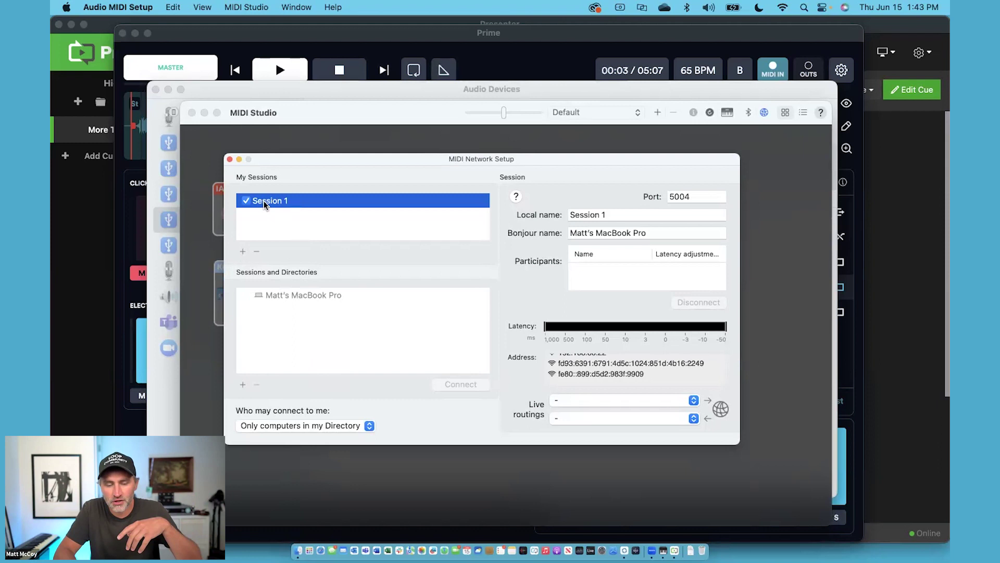
pyautogui.click(290, 425)
pyautogui.click(277, 440)
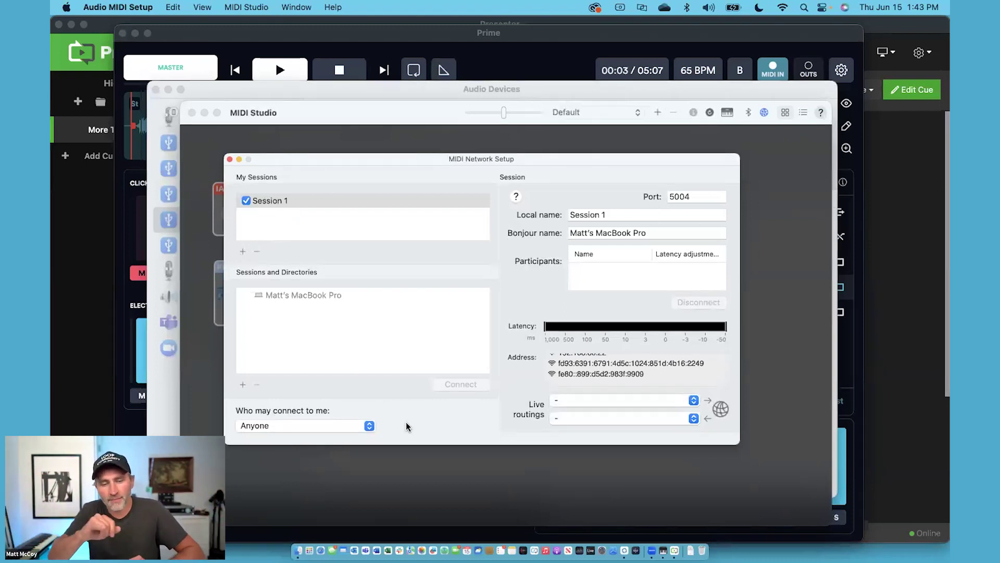
# - Switch to Presenter and change its MIDI connection from IAC Driver IAC to Network Session 1
pyautogui.click(305, 18)
pyautogui.click(919, 53)
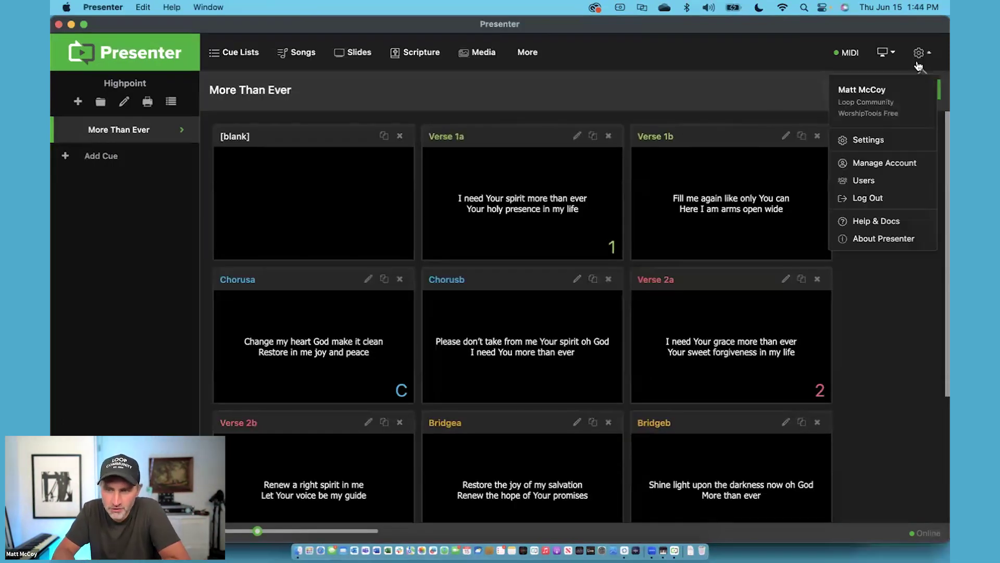
pyautogui.click(881, 144)
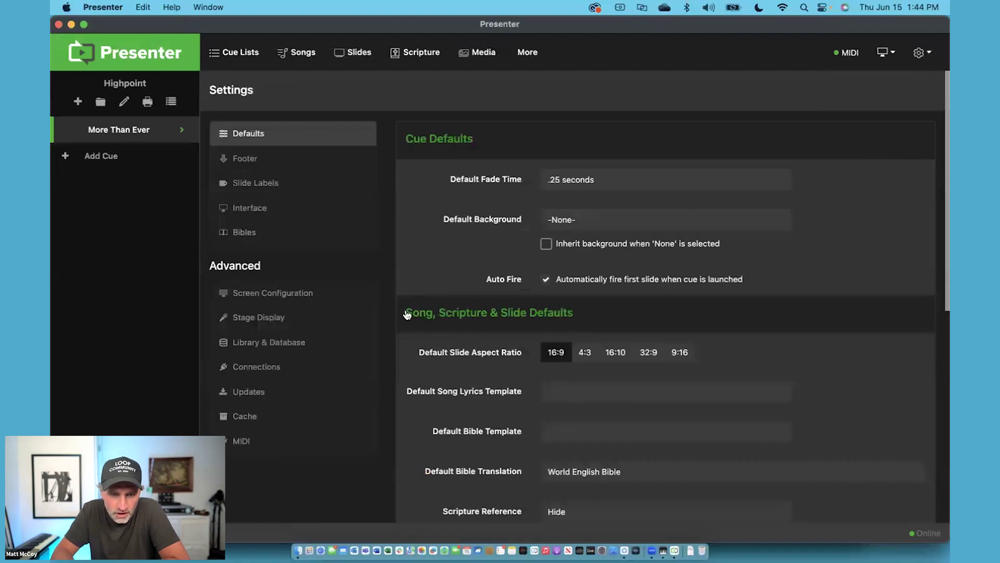
pyautogui.click(292, 438)
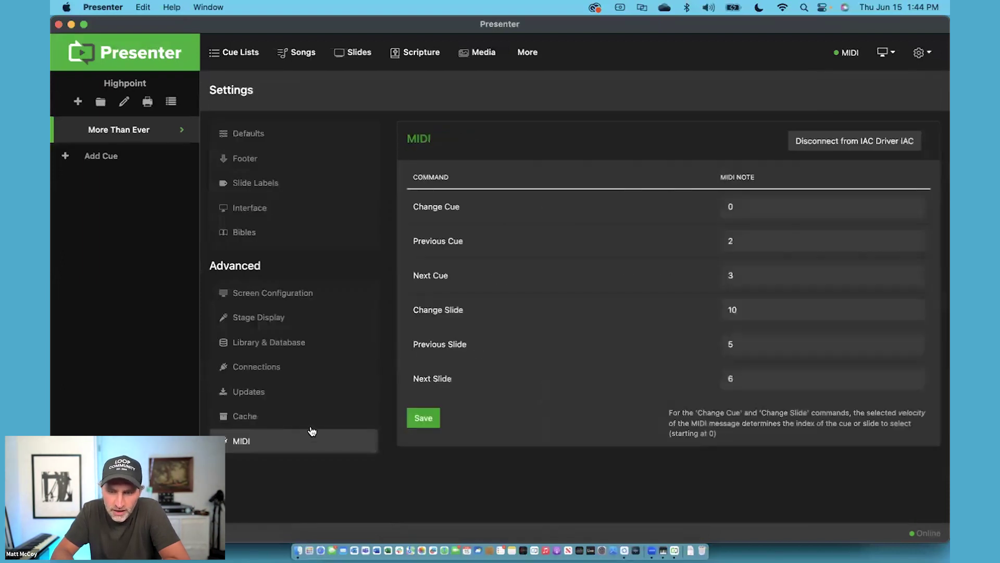
pyautogui.click(830, 139)
pyautogui.click(852, 142)
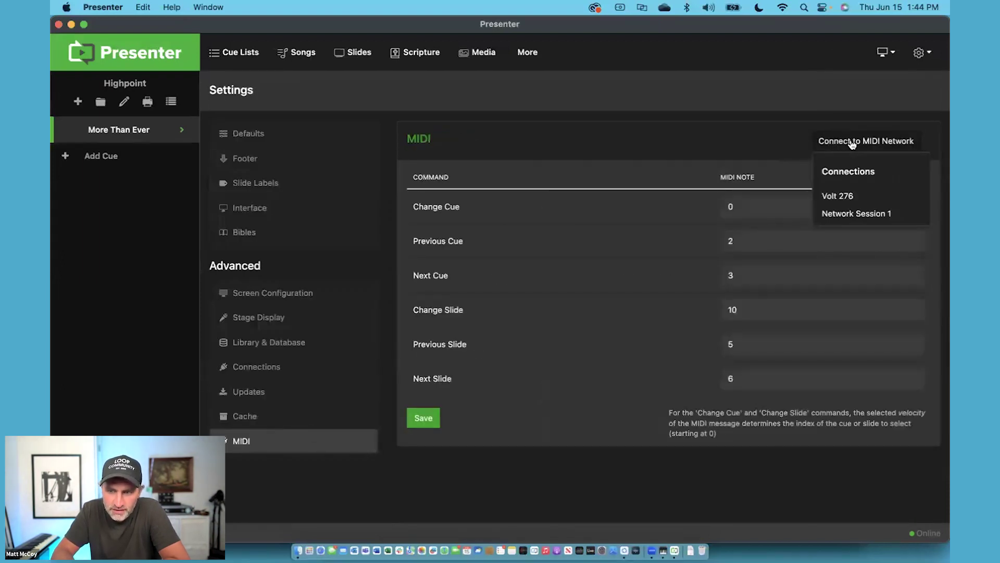
pyautogui.click(869, 214)
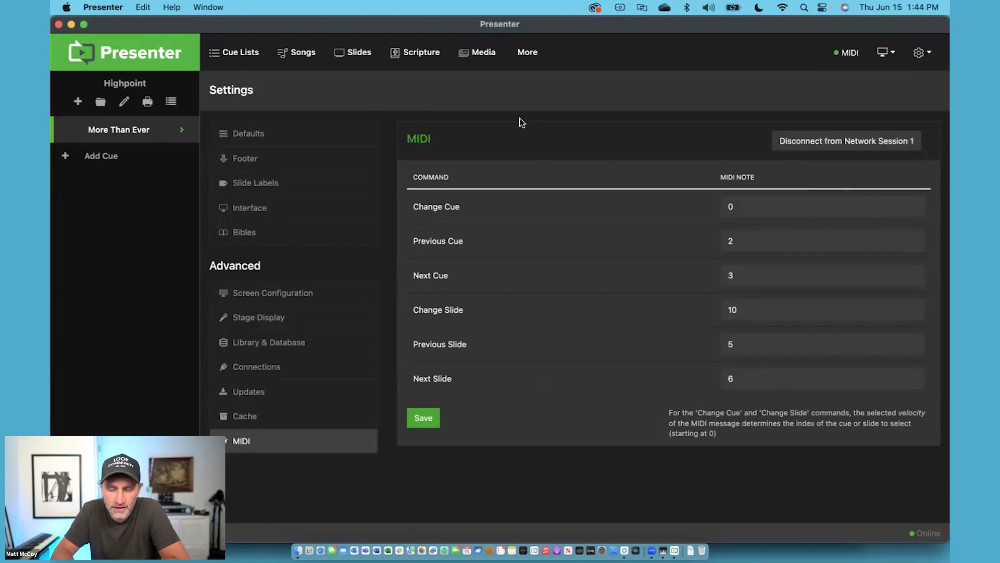